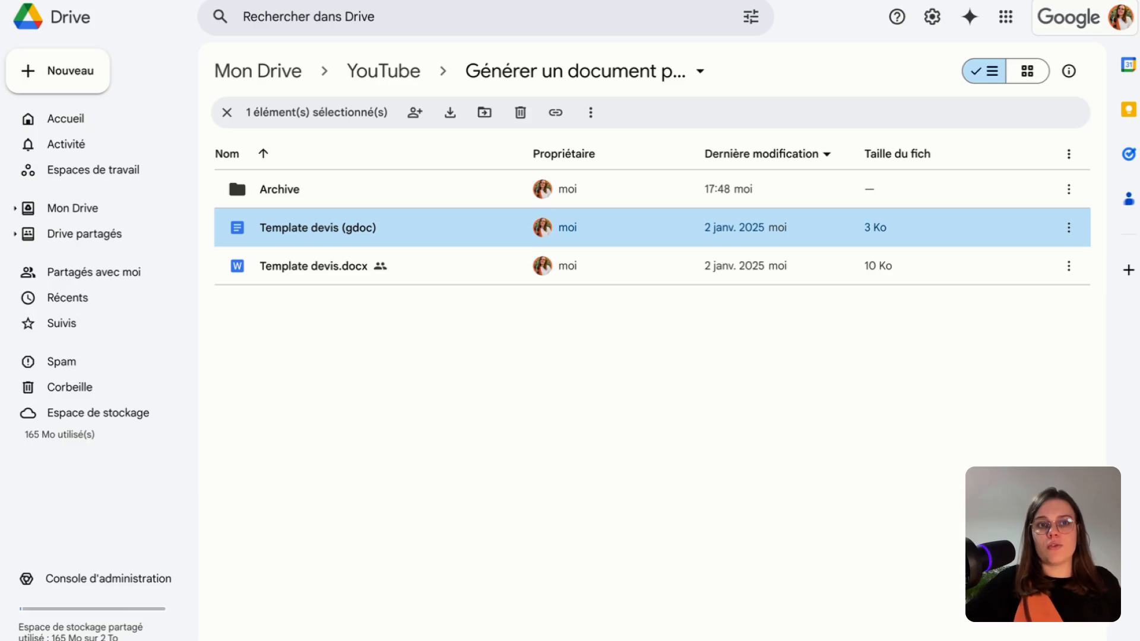
# Switch to the Template devis (gdoc) document and set its zoom to 125%.
pyautogui.moveTo(1, 387)
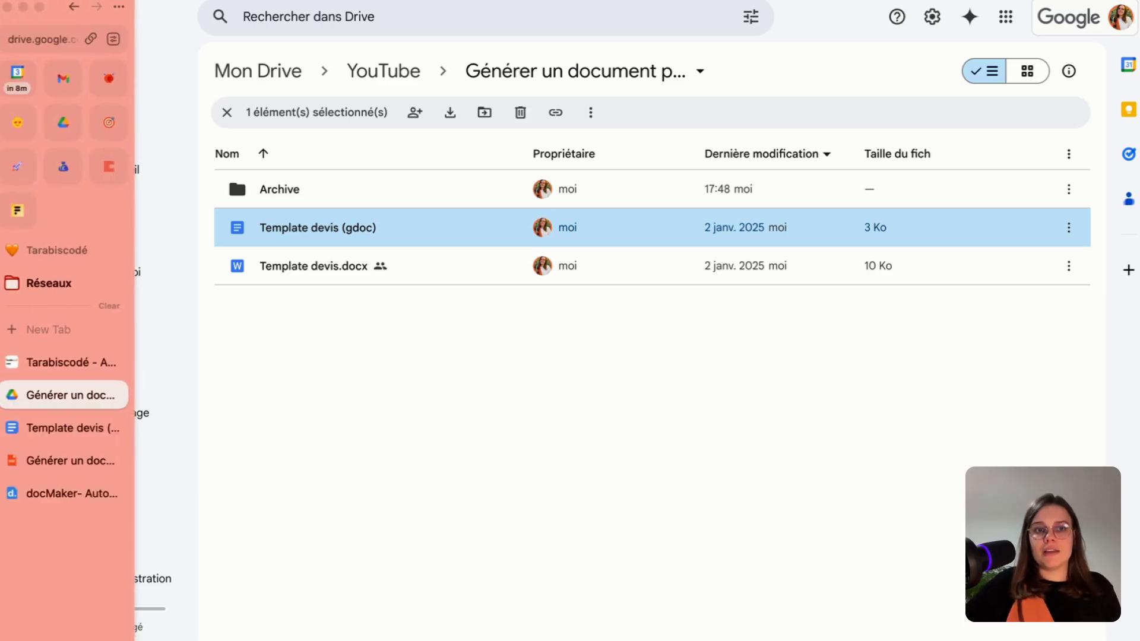
pyautogui.click(65, 433)
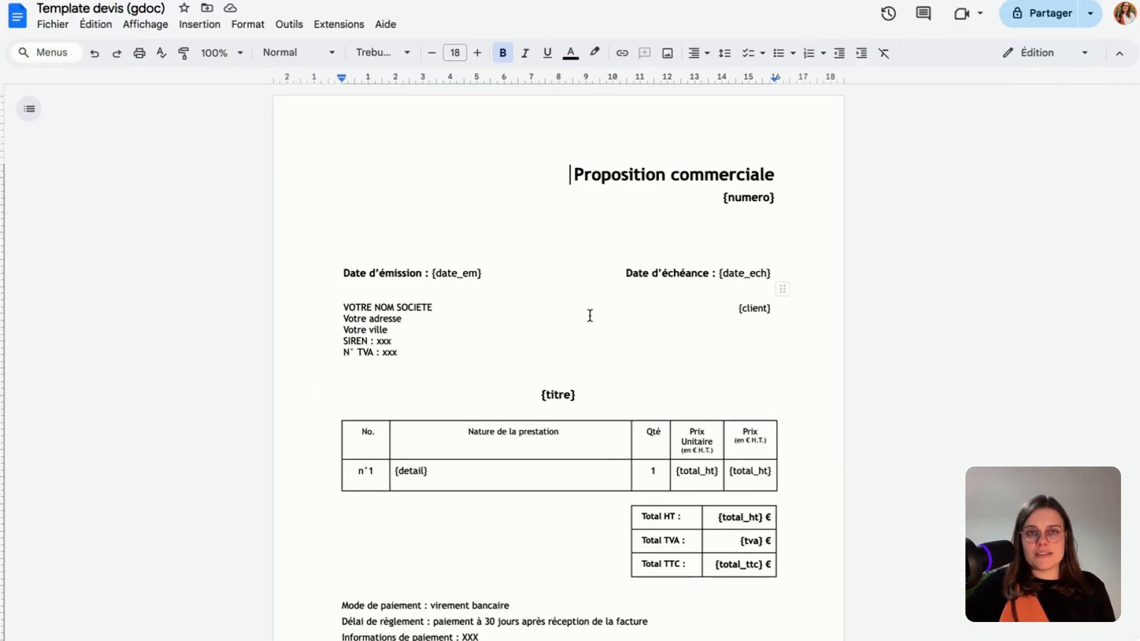
pyautogui.click(237, 53)
pyautogui.click(236, 203)
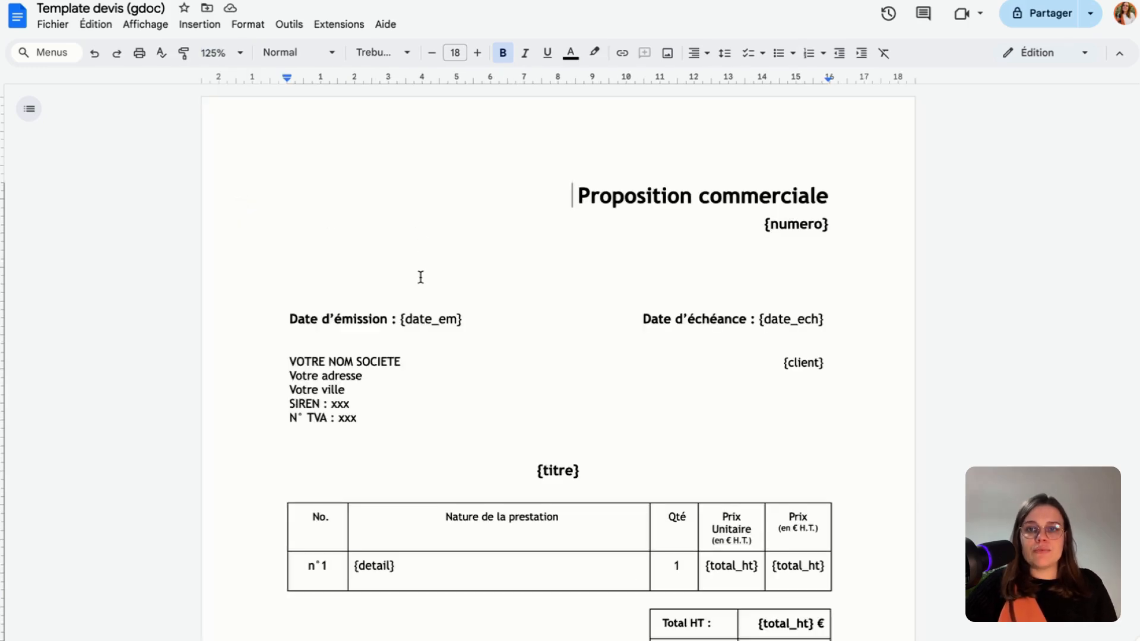
# Examine the placeholders in the quote template, from the number, dates and client down to the totals and payment terms.
pyautogui.scroll(-1, 412, 295)
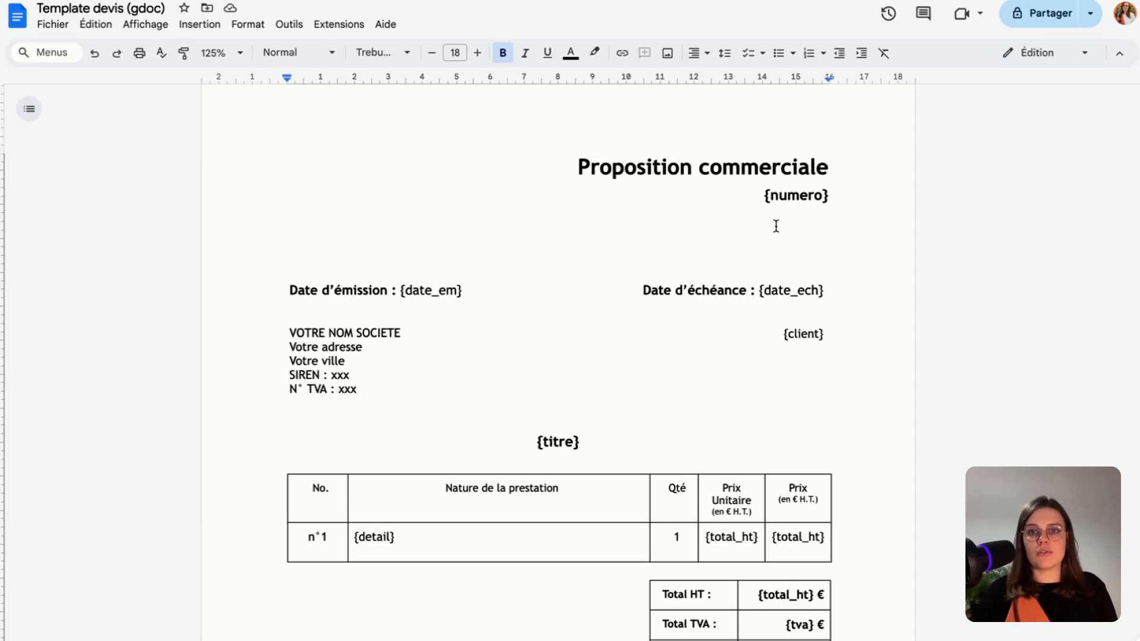
pyautogui.scroll(-1, 642, 213)
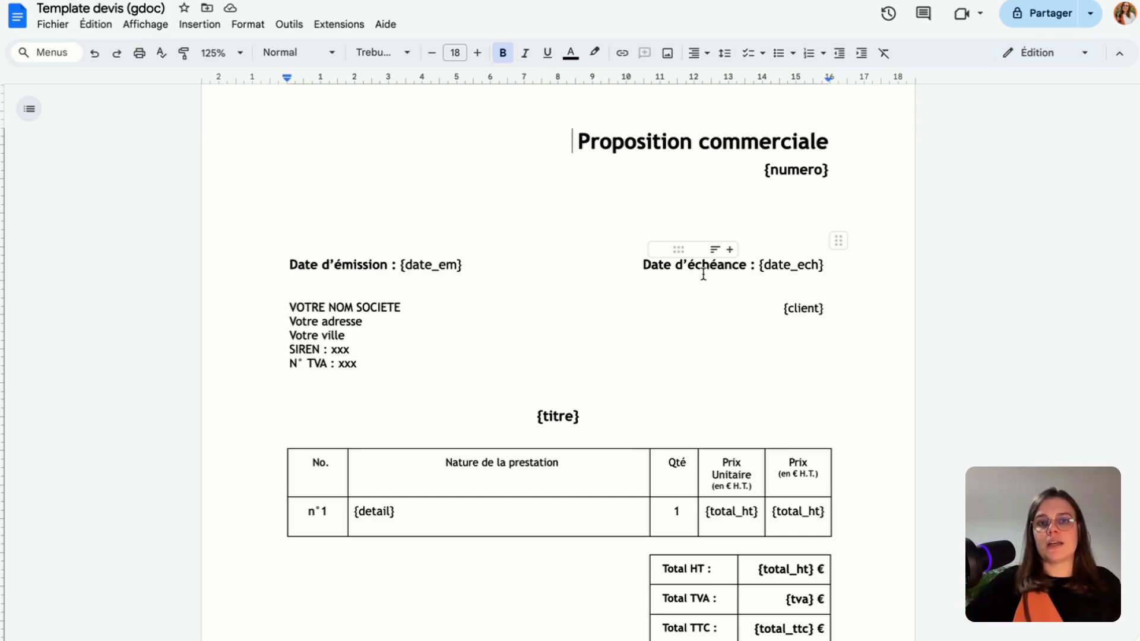
pyautogui.scroll(-1, 516, 258)
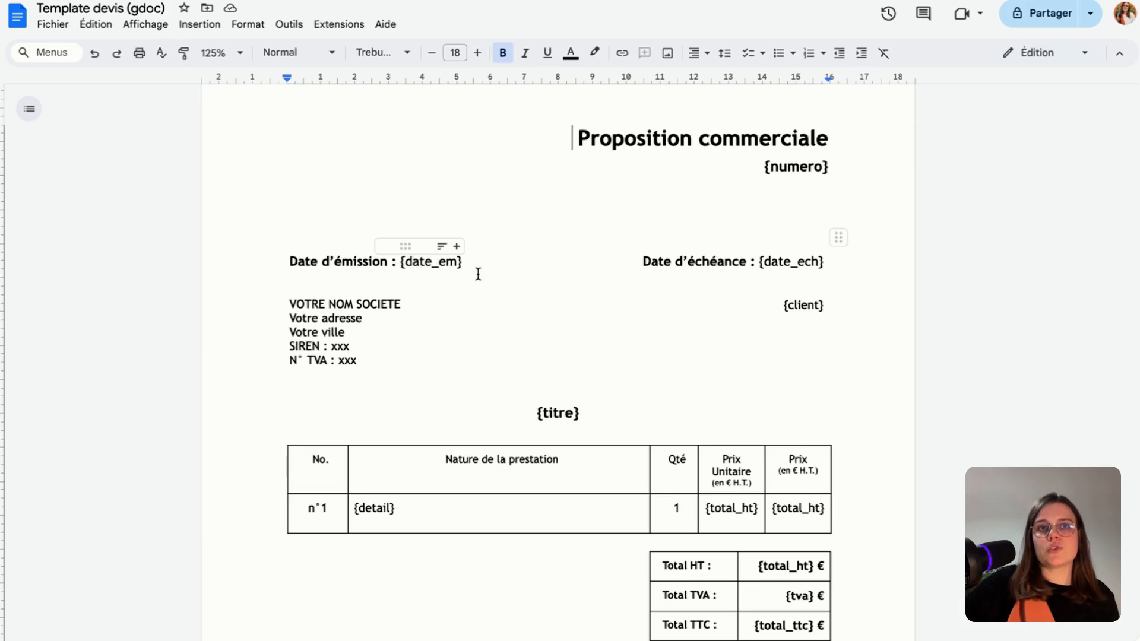
pyautogui.scroll(-1, 707, 298)
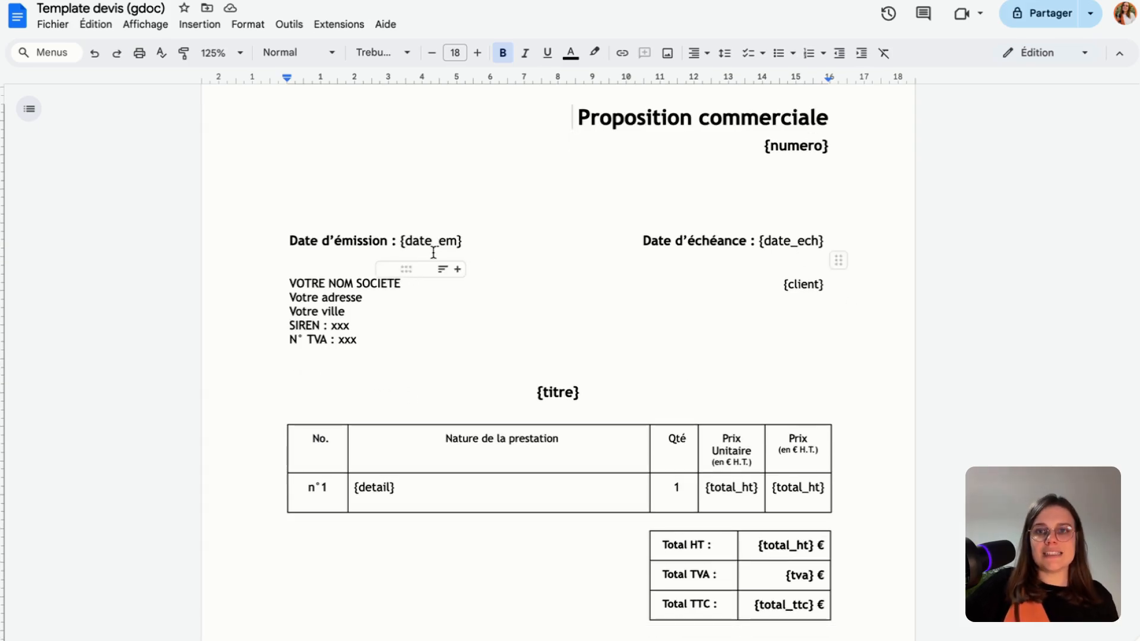
pyautogui.scroll(-3, 790, 267)
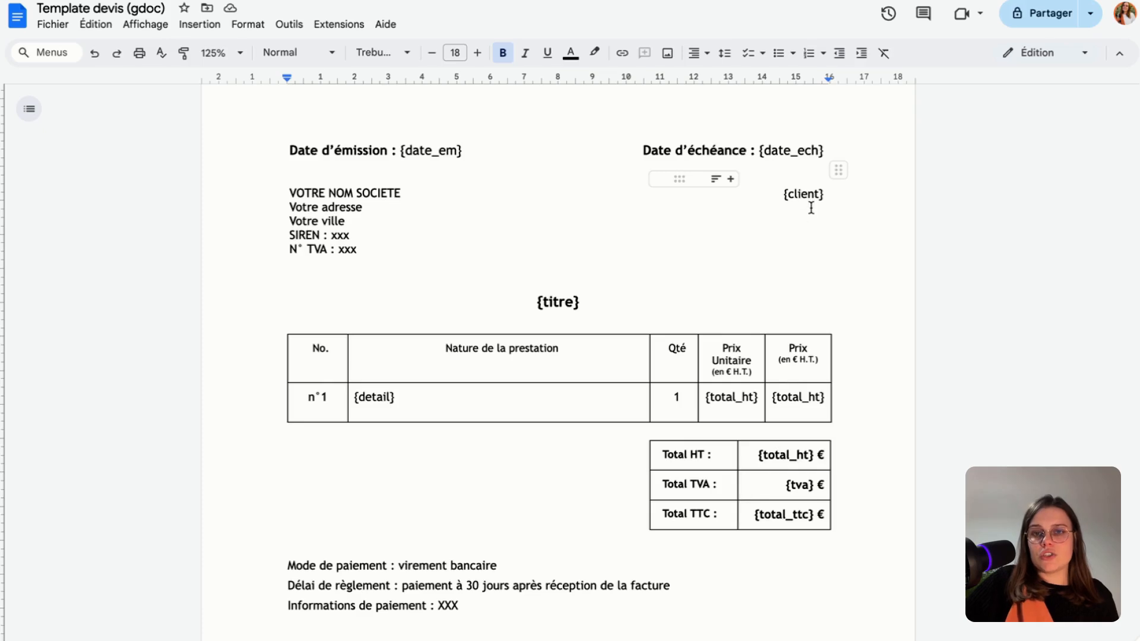
pyautogui.scroll(-2, 565, 285)
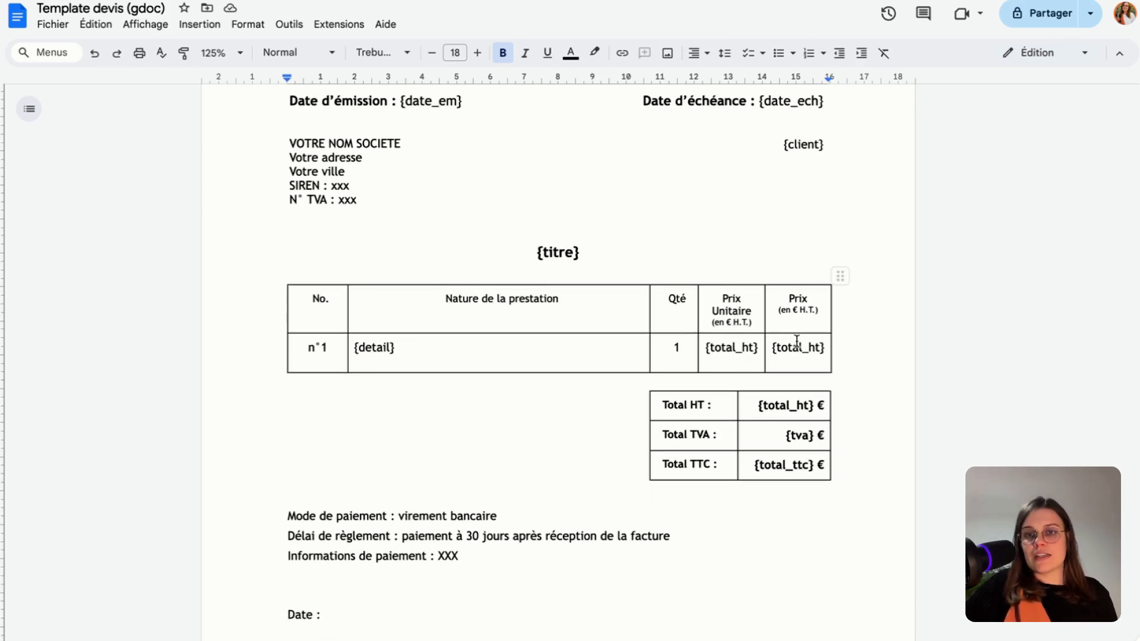
pyautogui.scroll(-6, 768, 345)
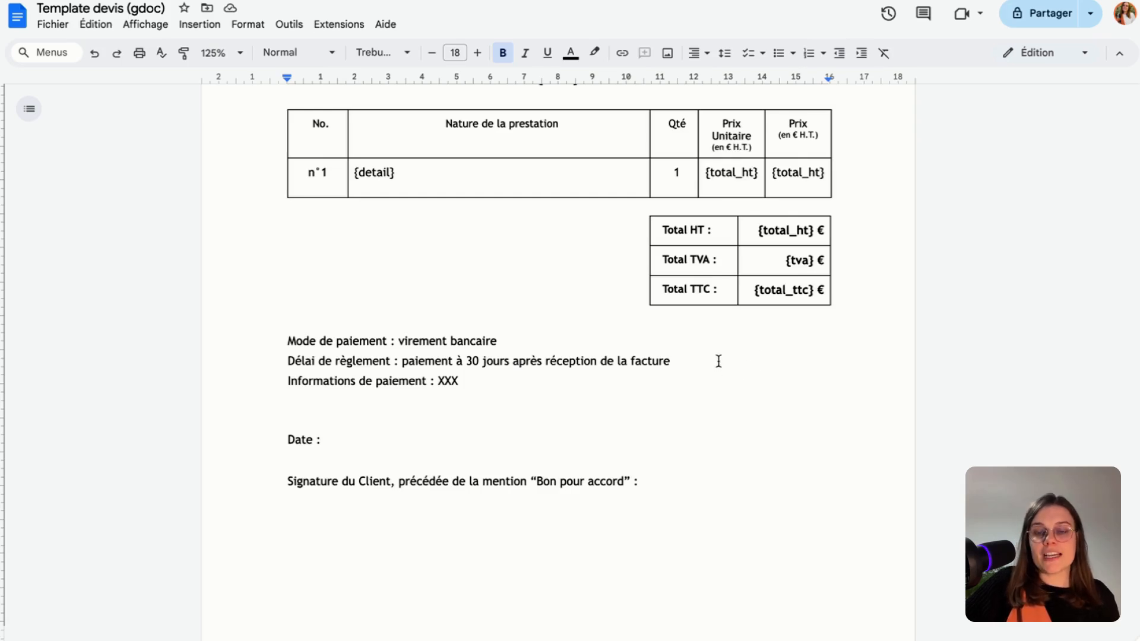
pyautogui.scroll(13, 718, 351)
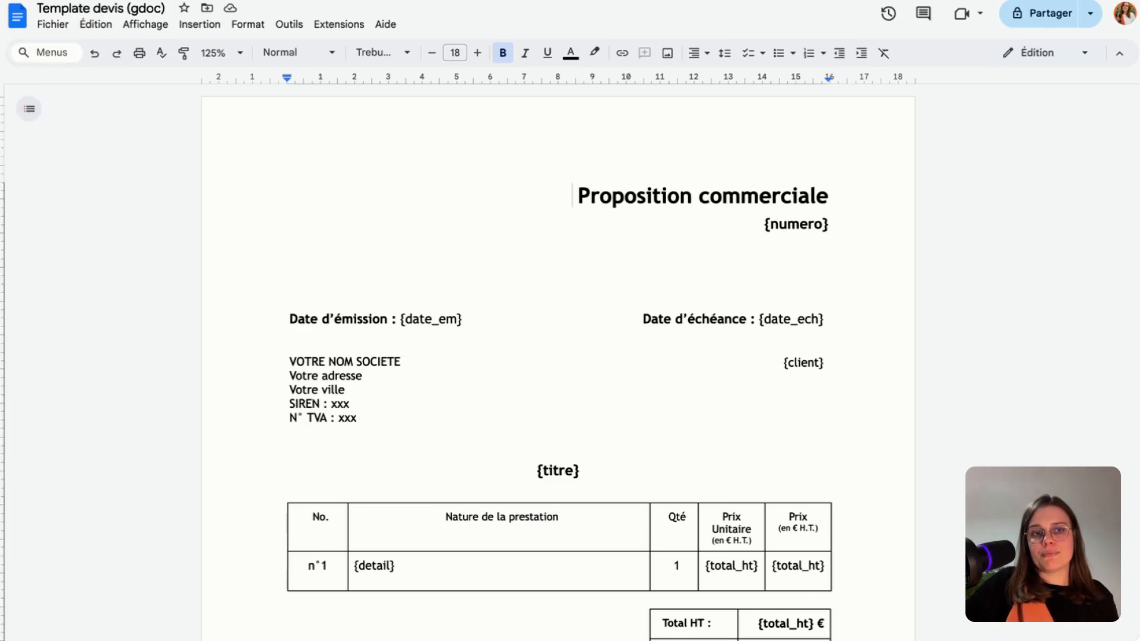
# Return to the Drive folder, clear the file selection and look at the gdoc and docx versions of the quote template.
pyautogui.moveTo(67, 393)
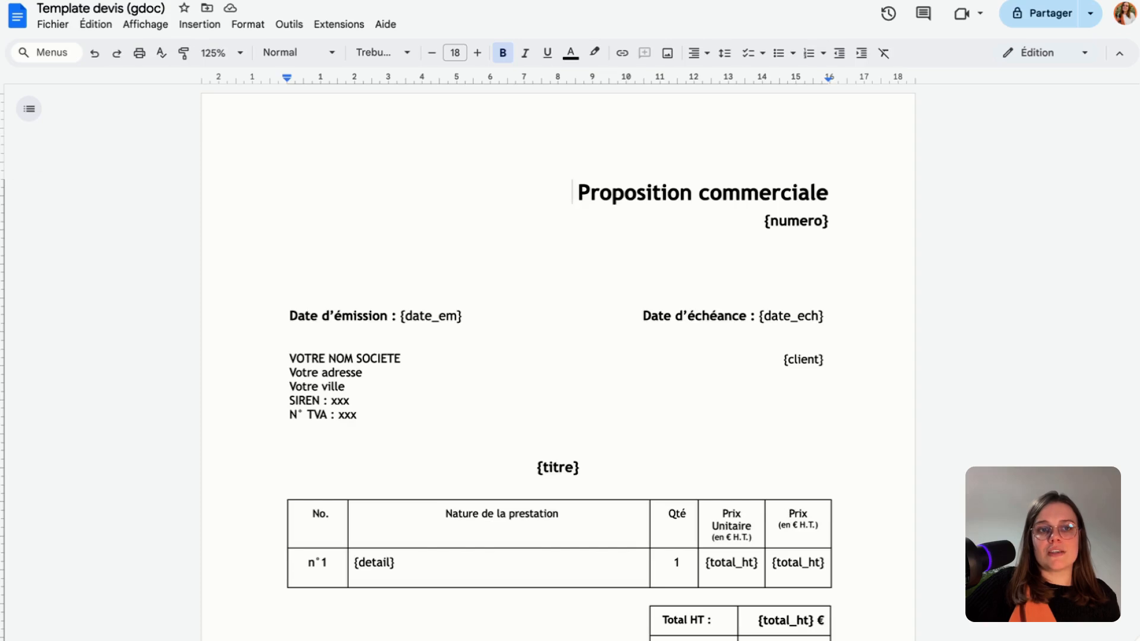
pyautogui.click(31, 398)
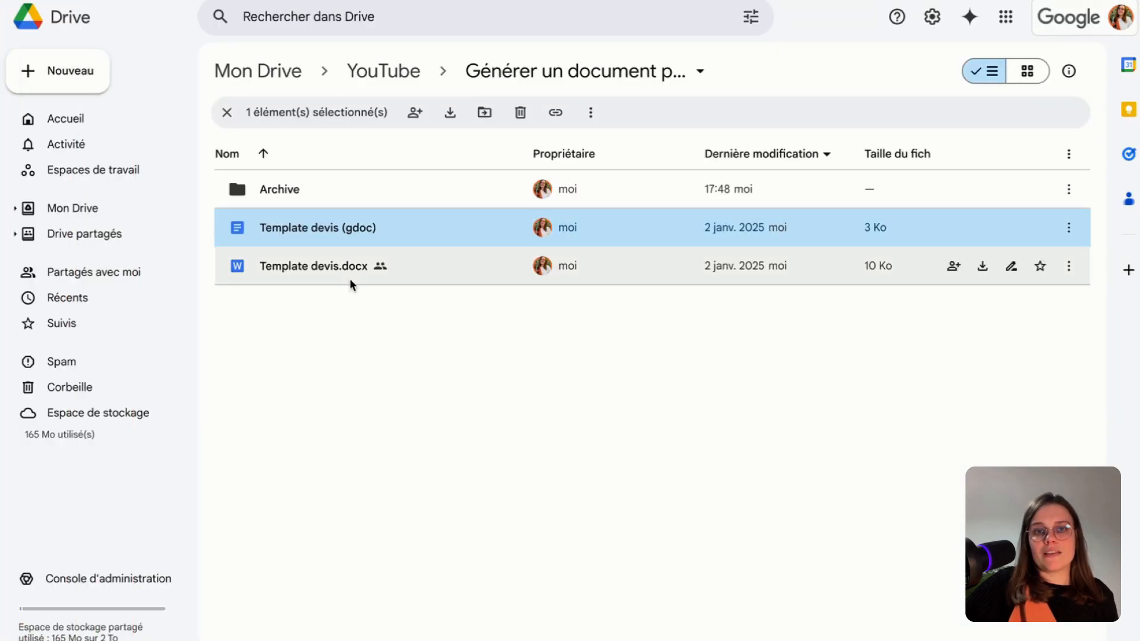
pyautogui.click(349, 312)
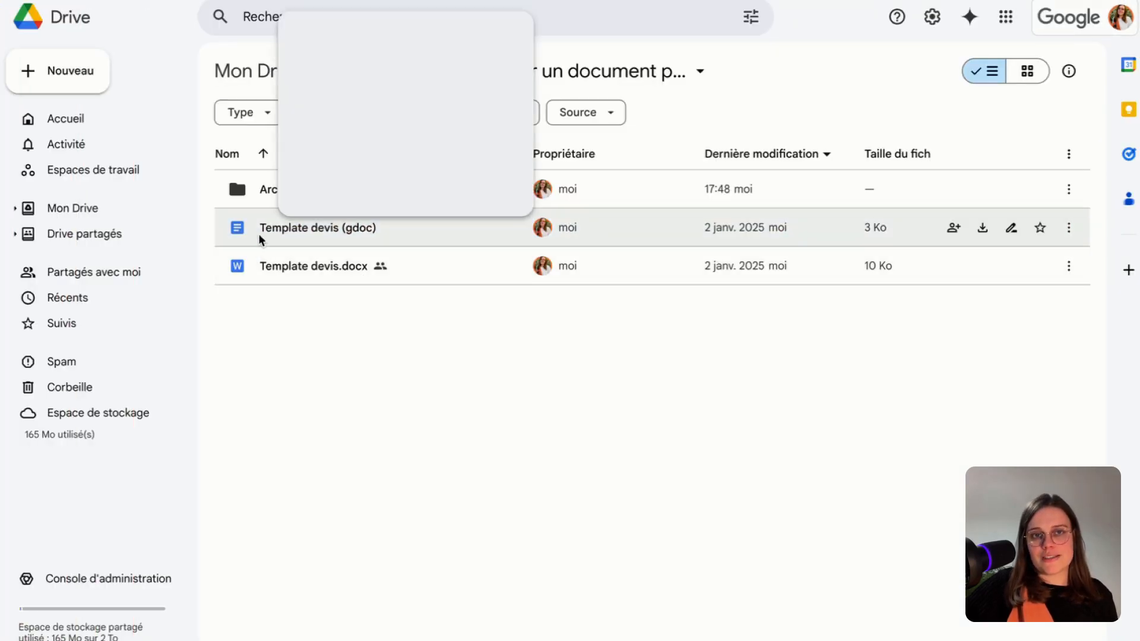
pyautogui.moveTo(237, 274)
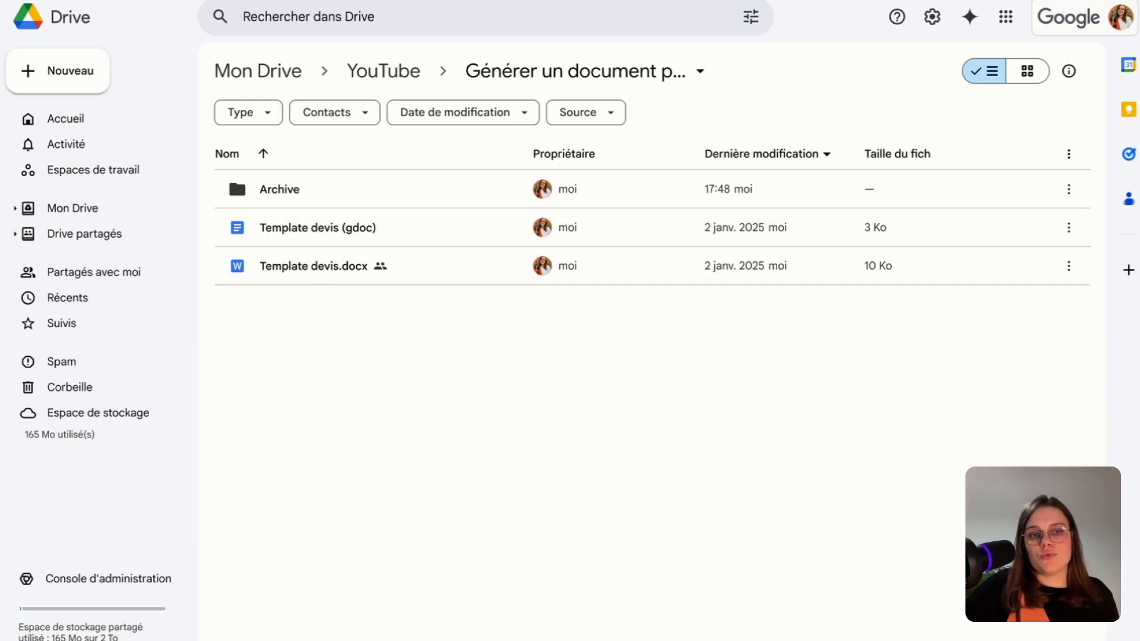
# Check the download formats offered for the gdoc quote template, including Microsoft Word (.docx), and return to the Drive folder.
pyautogui.moveTo(3, 404)
pyautogui.click(24, 426)
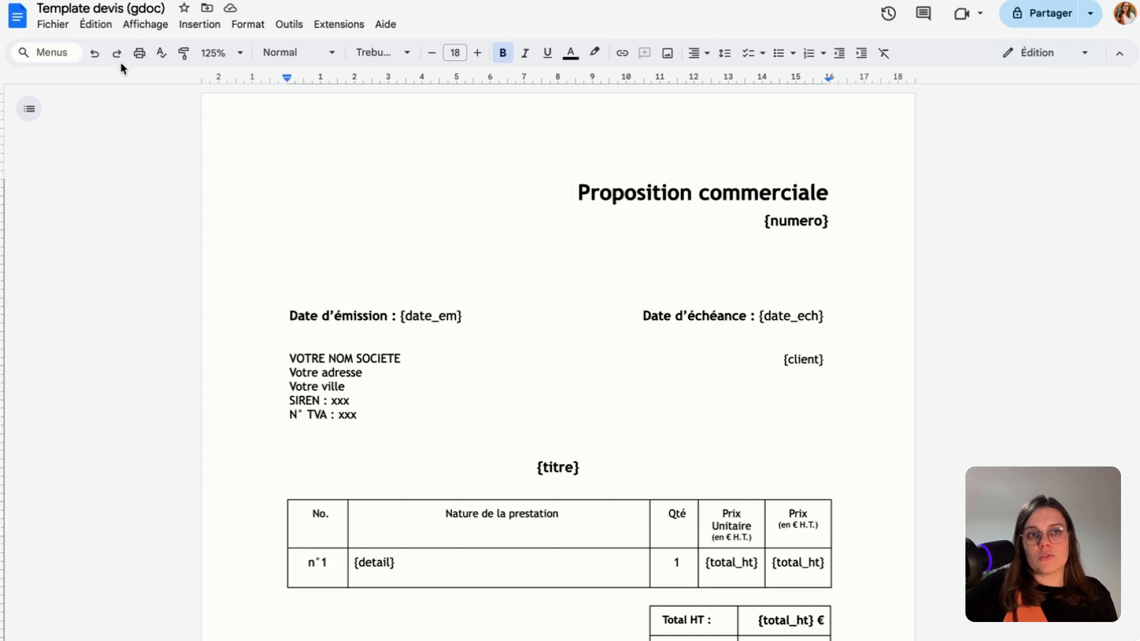
pyautogui.click(64, 27)
pyautogui.moveTo(182, 181)
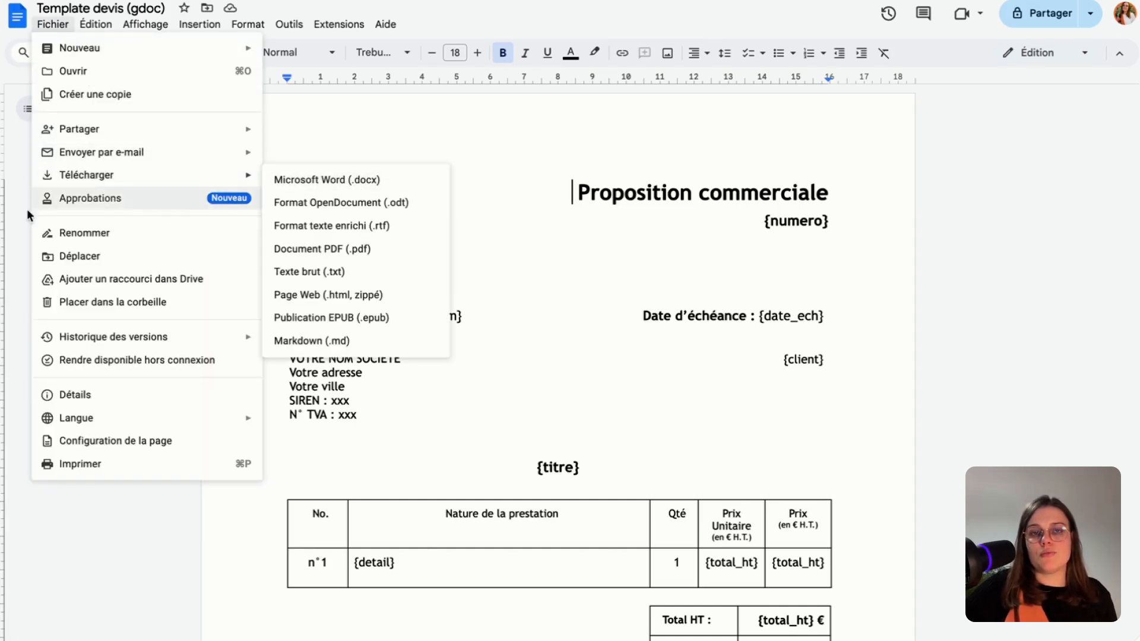
pyautogui.moveTo(3, 380)
pyautogui.click(48, 387)
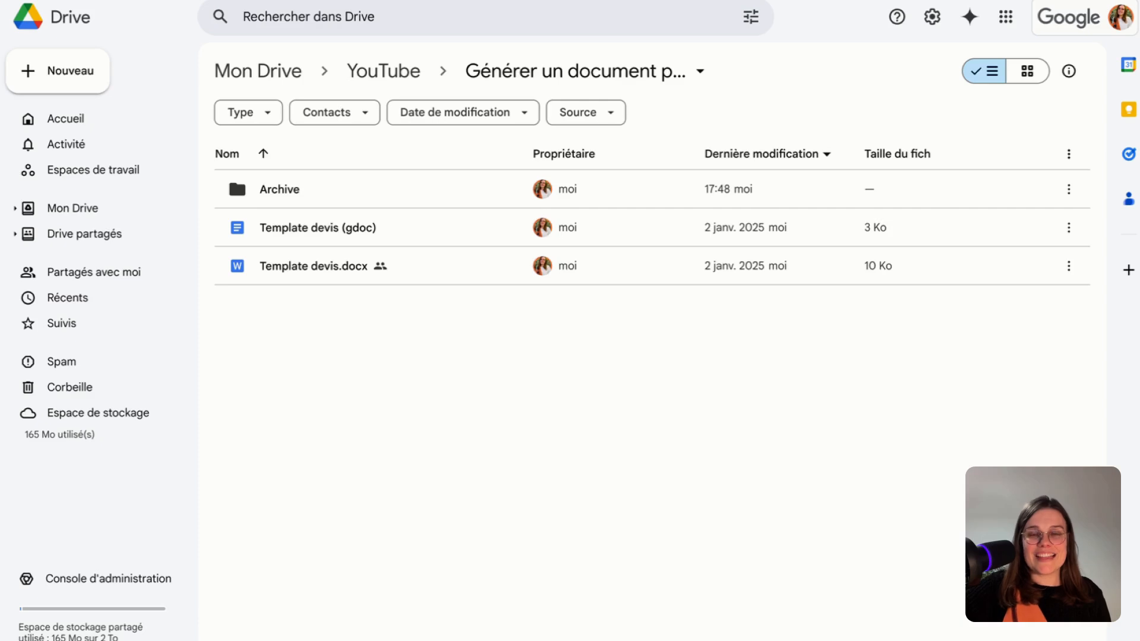
# Switch to the Coda document, hide its page list and review all columns of the T_Devis table.
pyautogui.moveTo(2, 493)
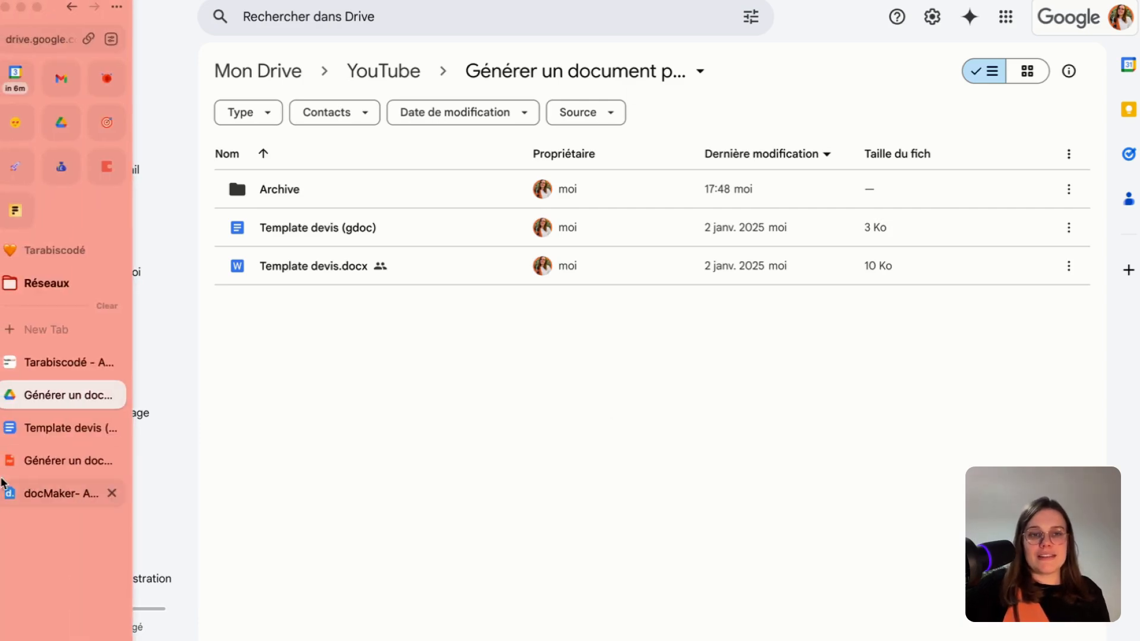
pyautogui.click(12, 461)
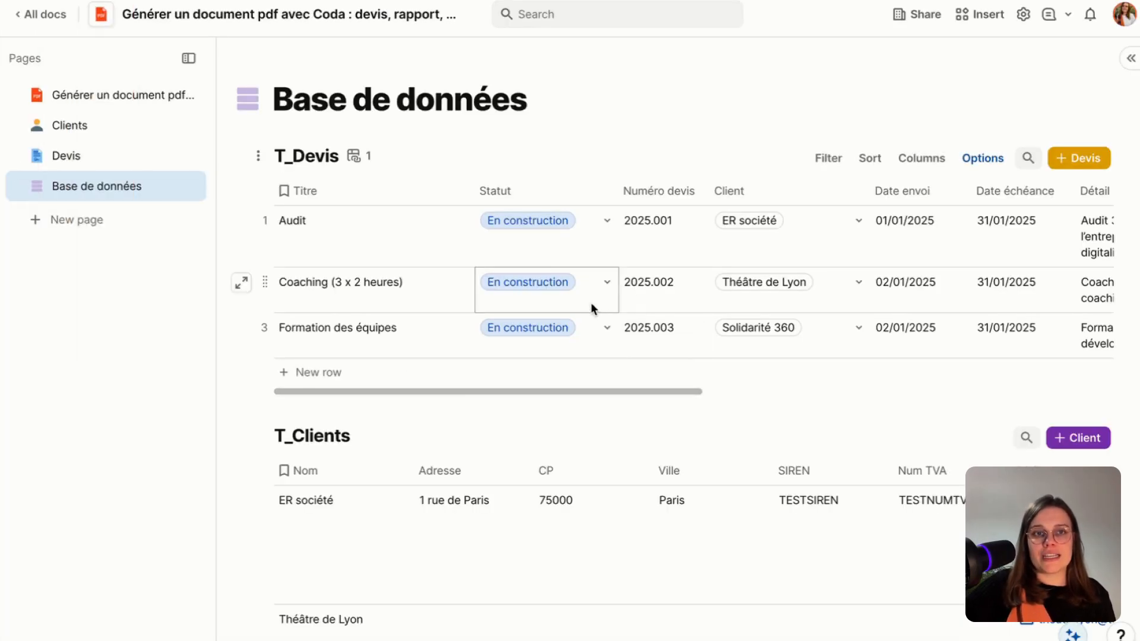
pyautogui.click(189, 58)
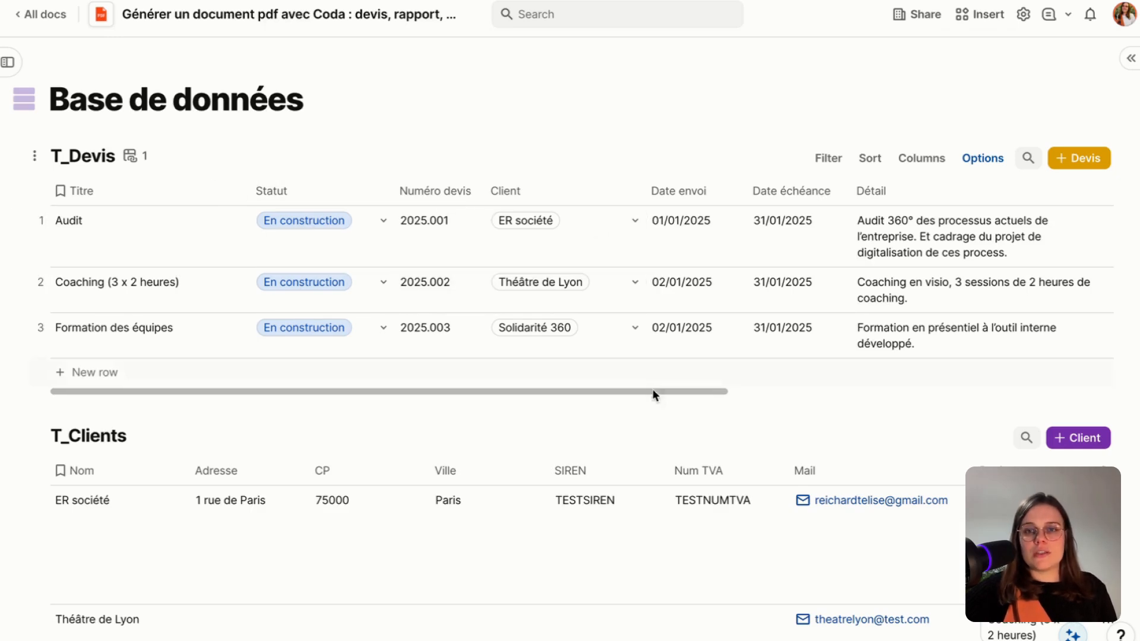
pyautogui.moveTo(662, 397); pyautogui.dragTo(1052, 338)
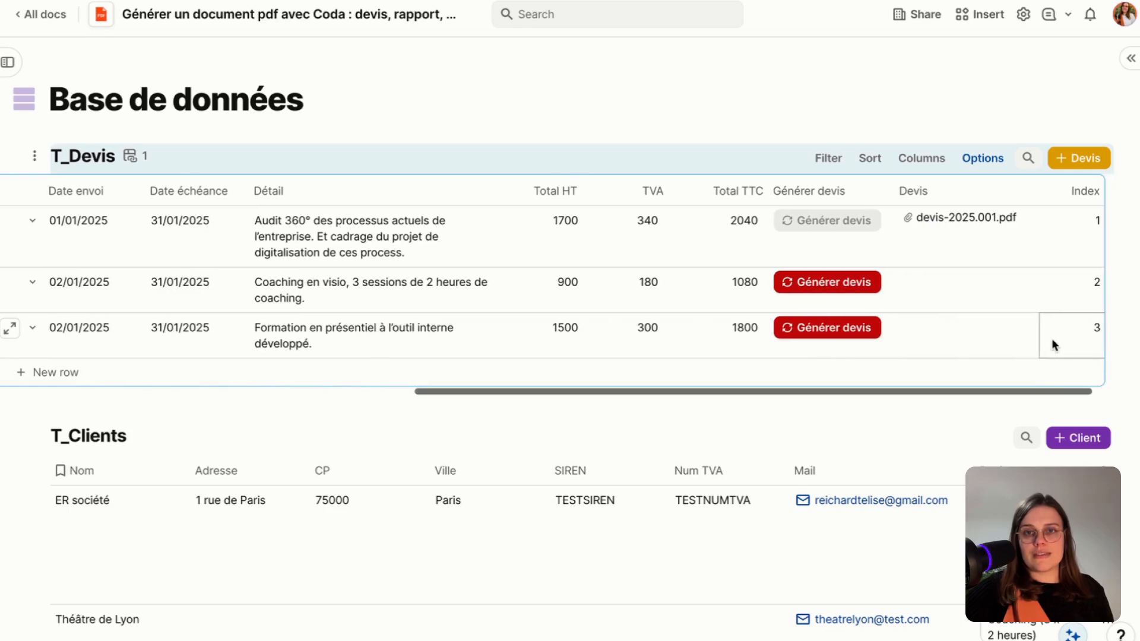
pyautogui.scroll(-3, 665, 273)
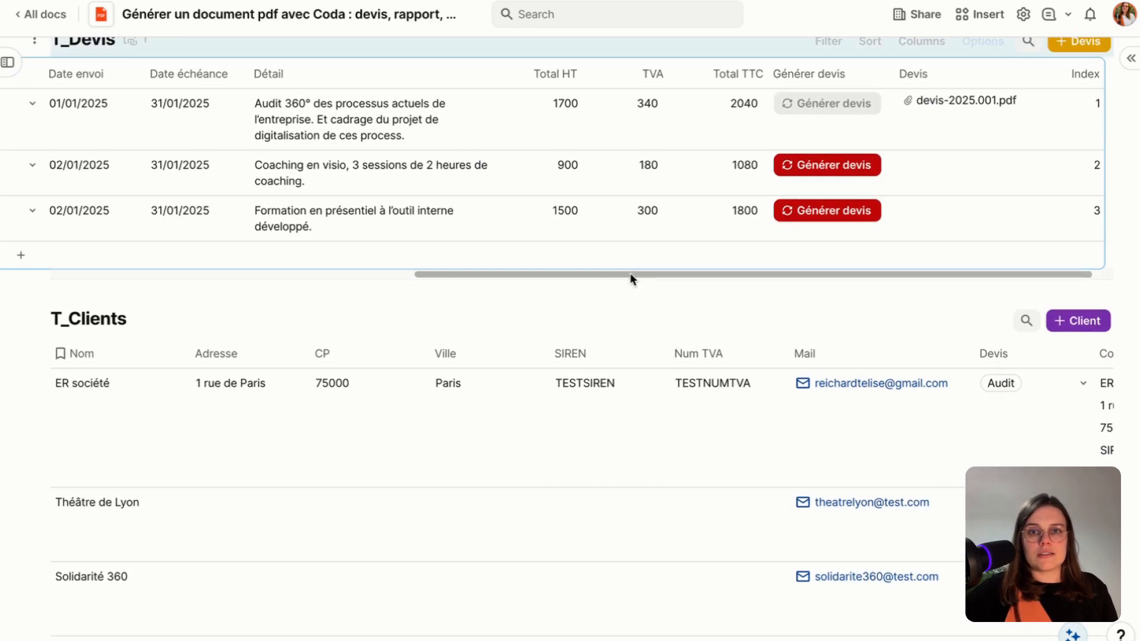
pyautogui.moveTo(631, 275); pyautogui.dragTo(240, 277)
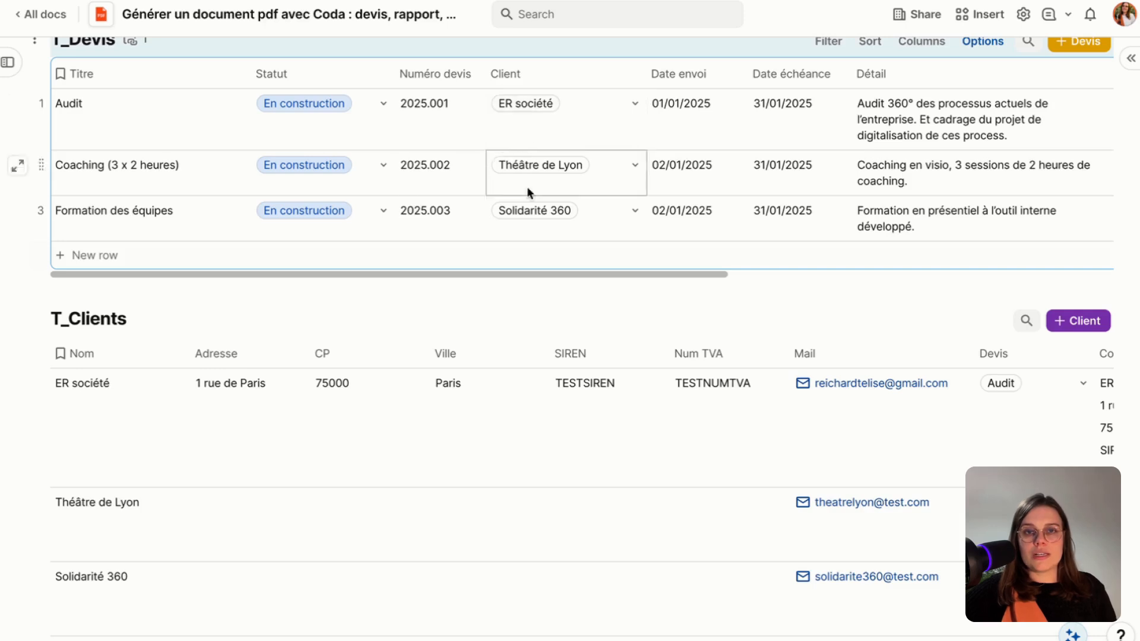
# Review the T_Clients table through its Coordonnées column and compare it with the {client} placeholder in the quote template.
pyautogui.scroll(-2, 561, 392)
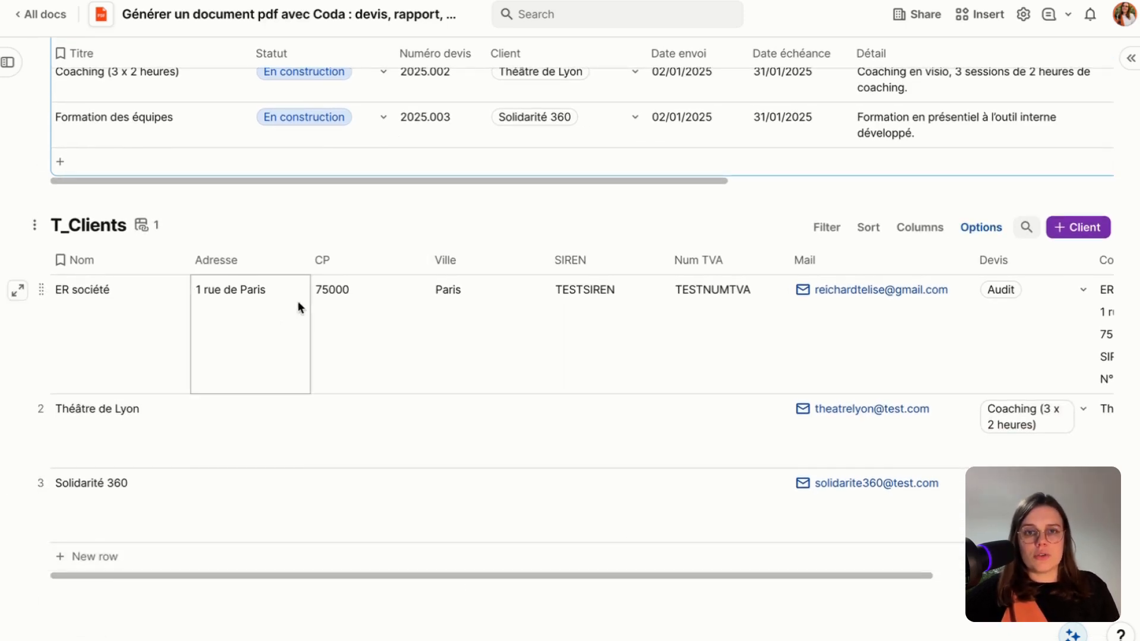
pyautogui.moveTo(639, 572); pyautogui.dragTo(878, 565)
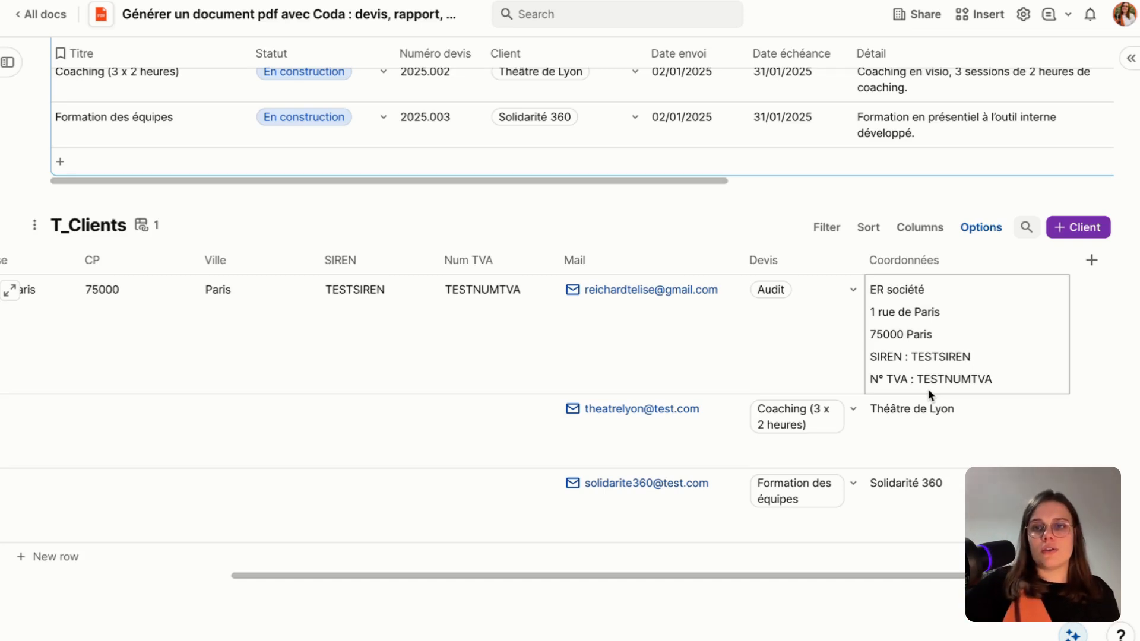
pyautogui.moveTo(2, 454)
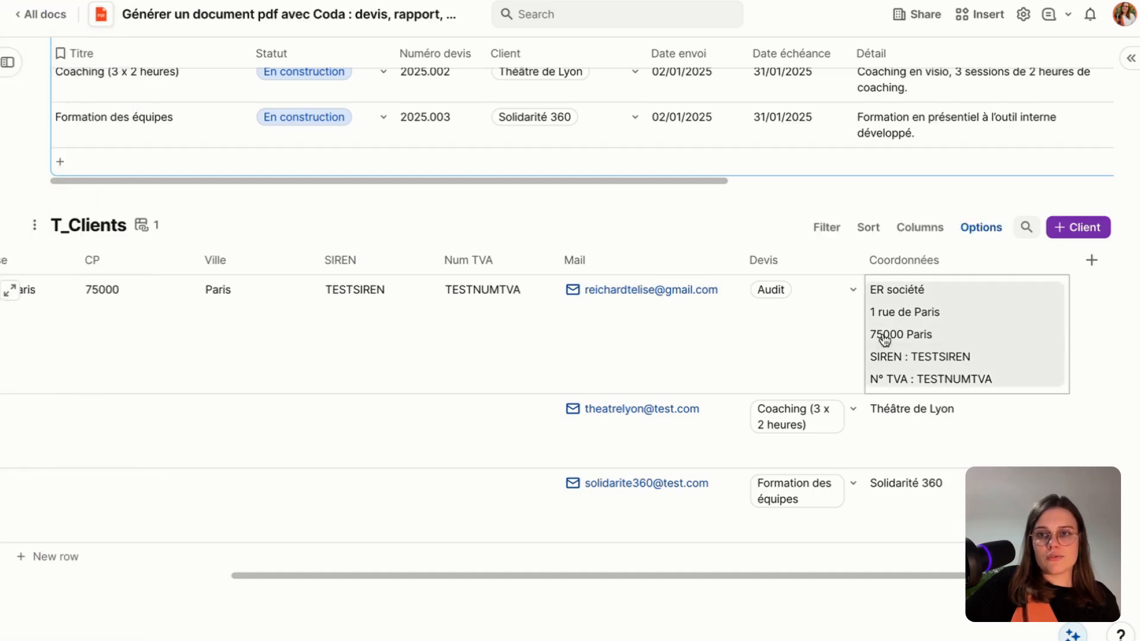
pyautogui.click(70, 434)
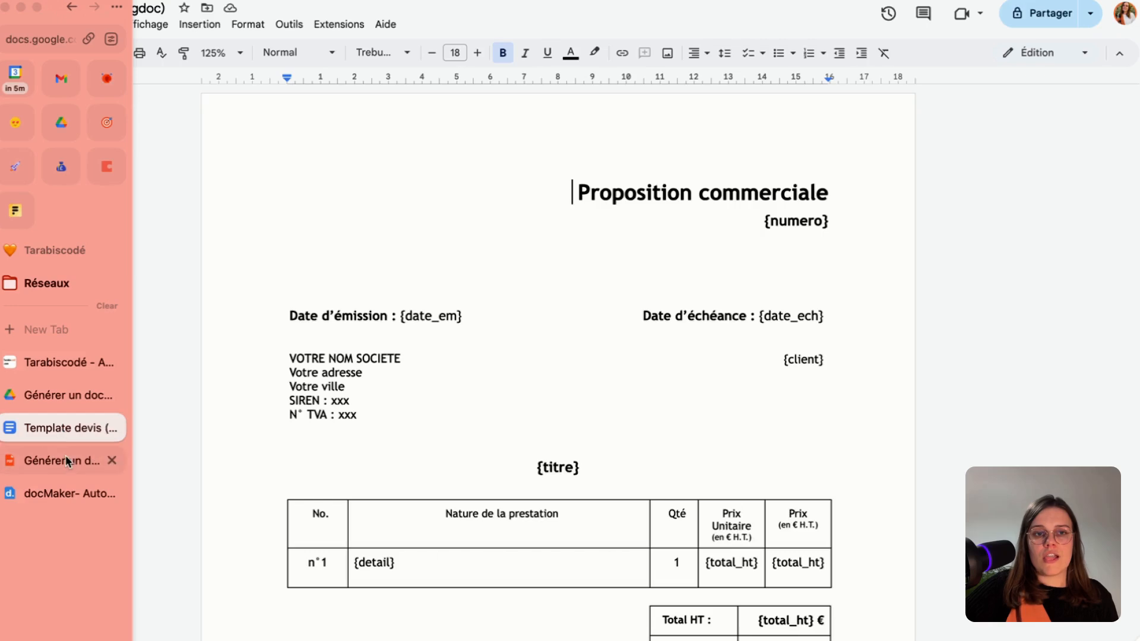
pyautogui.click(68, 461)
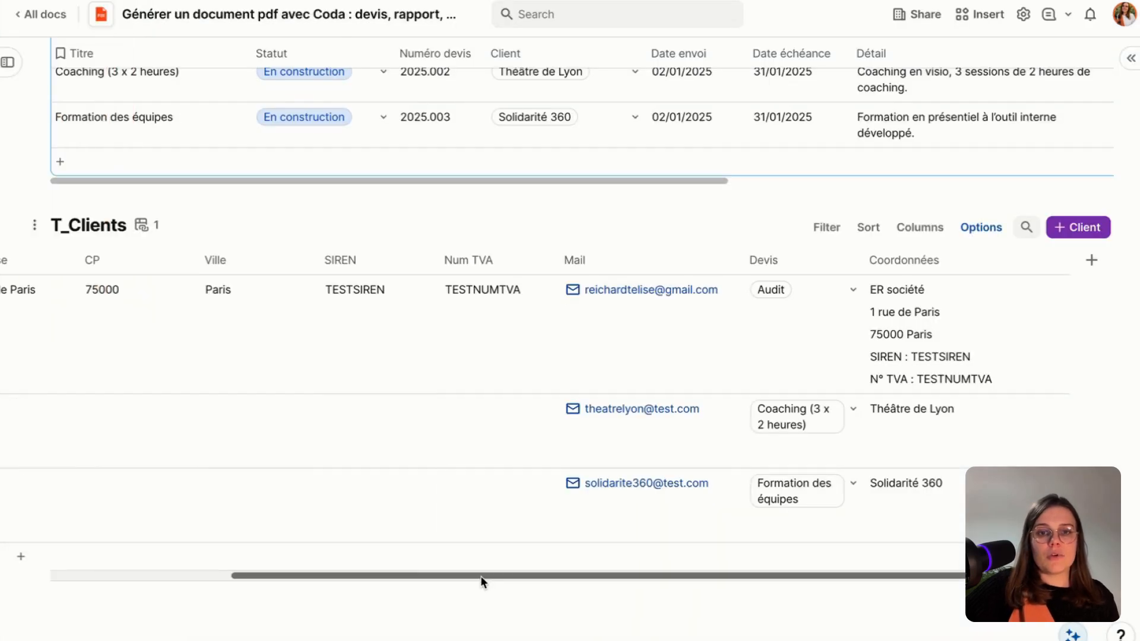
pyautogui.moveTo(479, 575); pyautogui.dragTo(172, 566)
pyautogui.scroll(4, 262, 461)
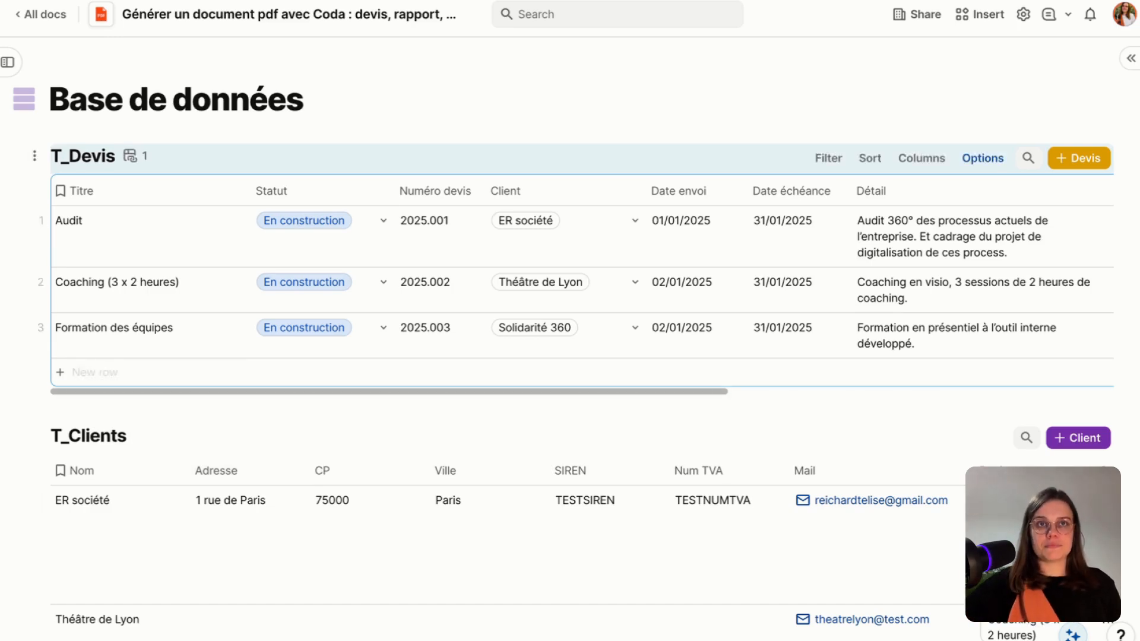
# View the Clients page, open the Devis page and hide the page list to widen its table.
pyautogui.click(440, 234)
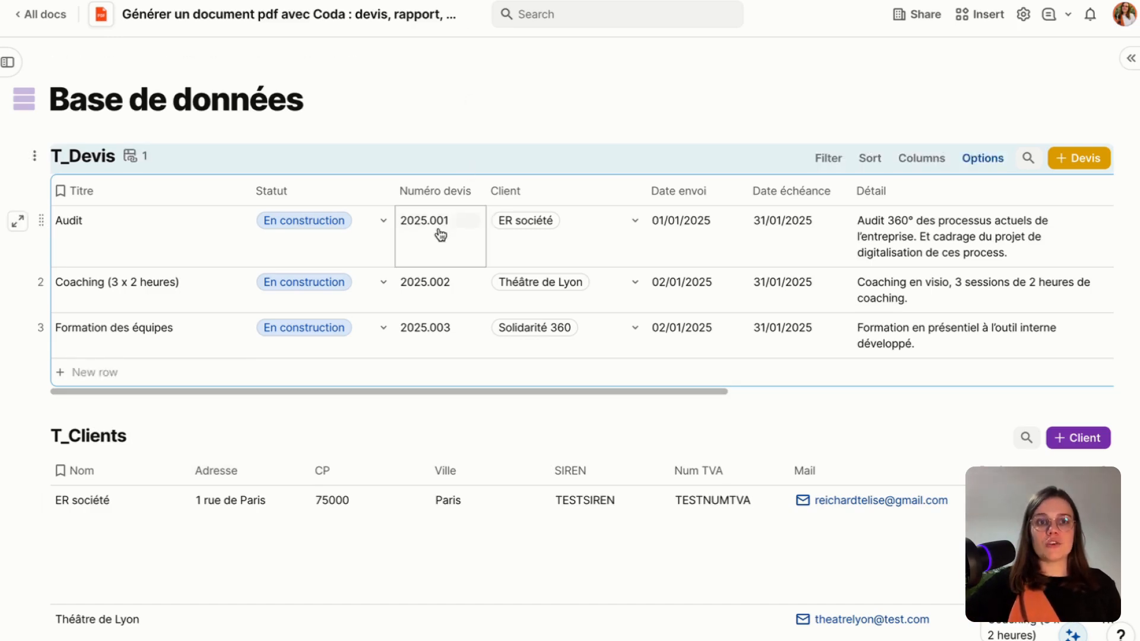
pyautogui.click(8, 63)
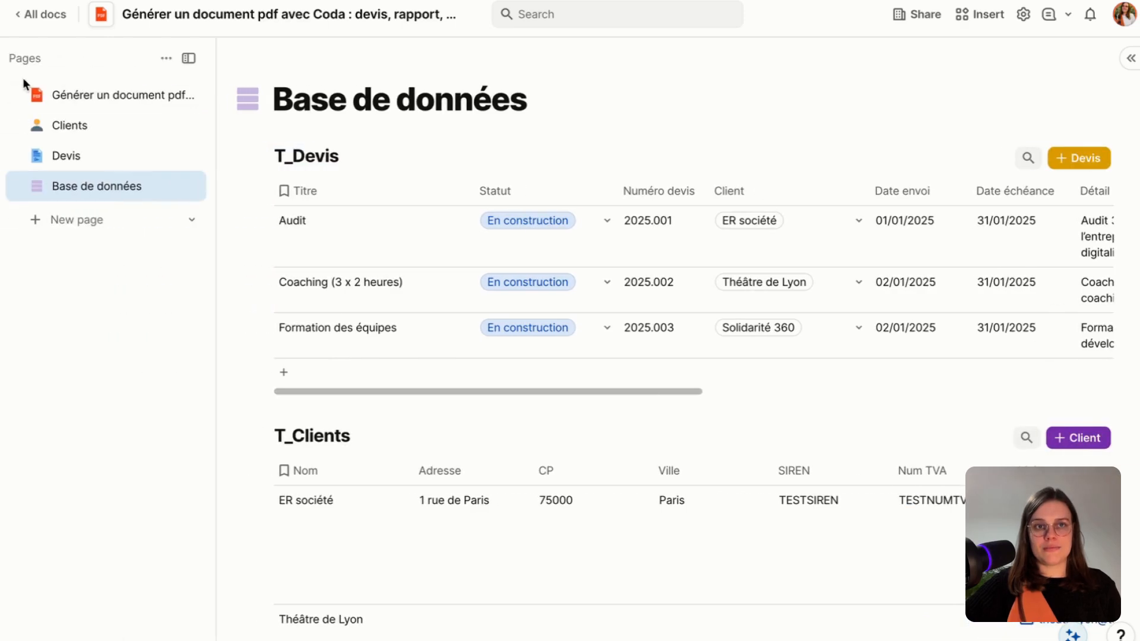
pyautogui.click(87, 127)
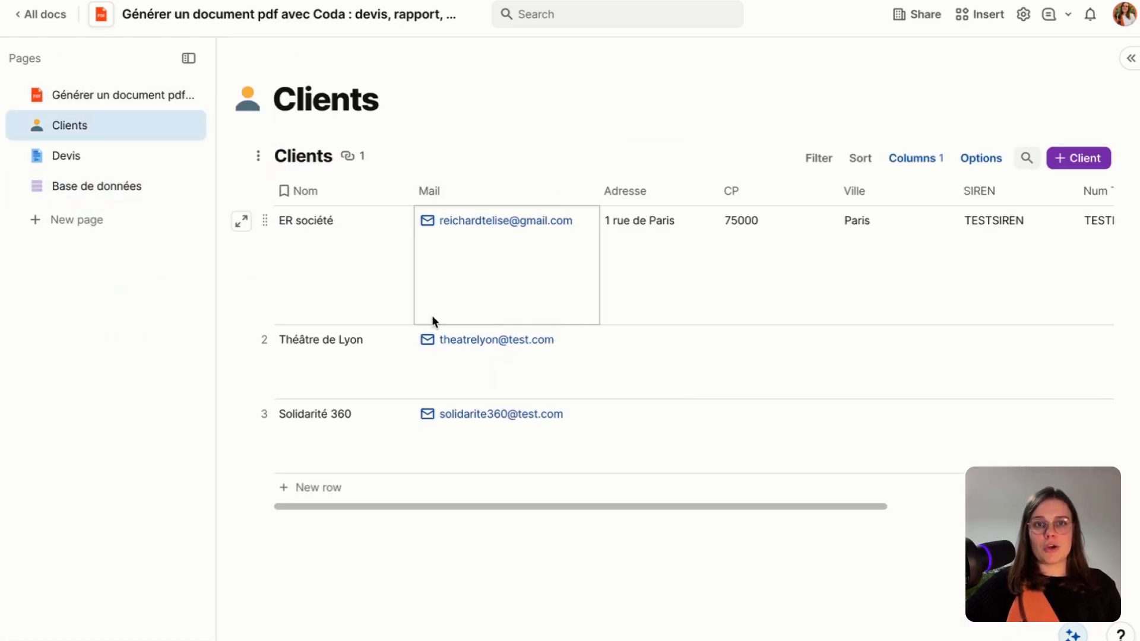
pyautogui.click(118, 167)
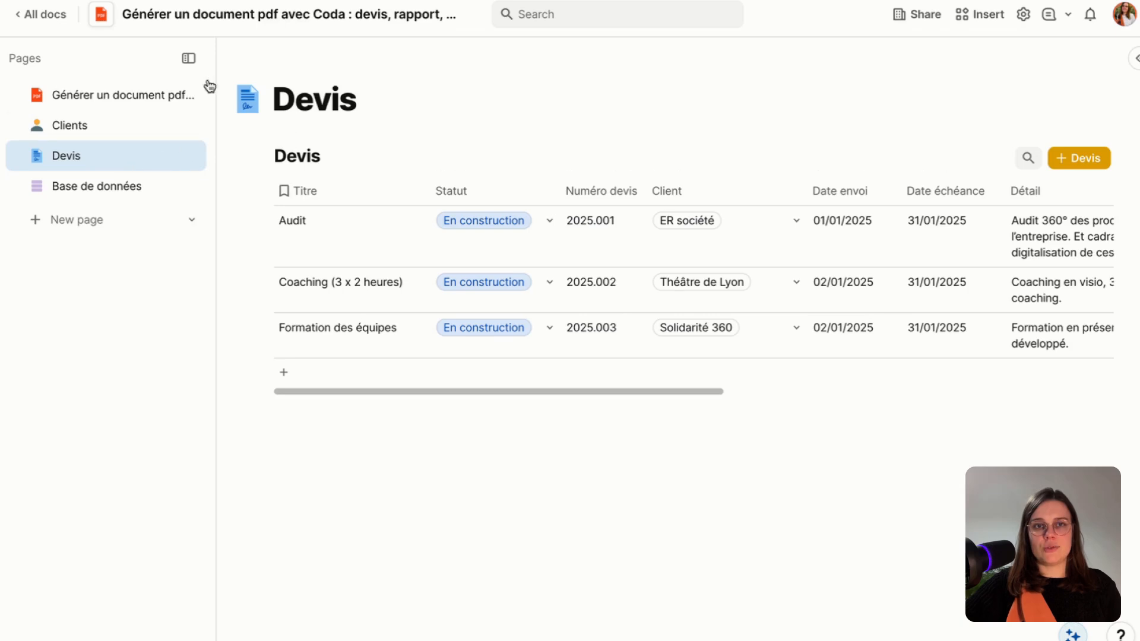
pyautogui.click(189, 59)
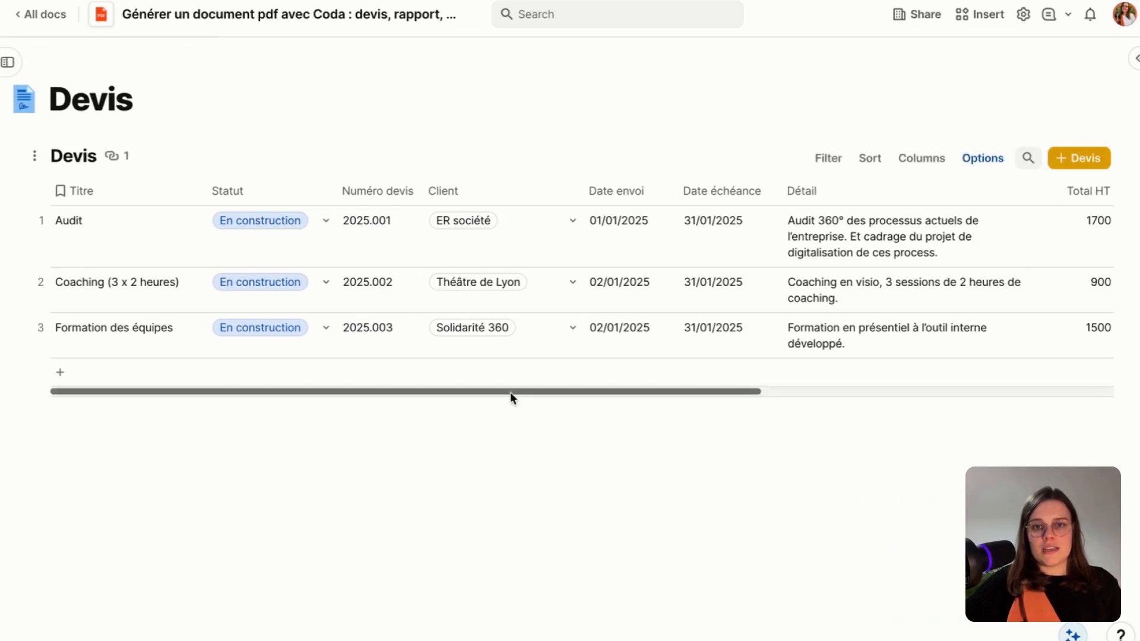
# Open the column settings of the Générer devis button in the Devis table.
pyautogui.hscroll(3, 515, 390)
pyautogui.moveTo(592, 402); pyautogui.dragTo(928, 393)
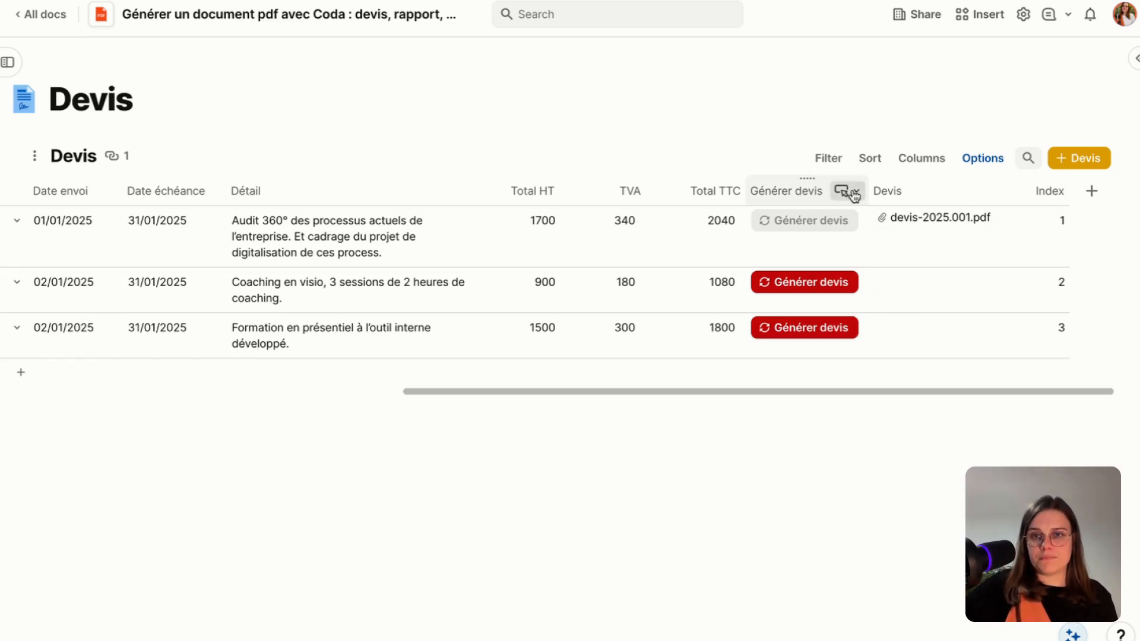
pyautogui.click(854, 193)
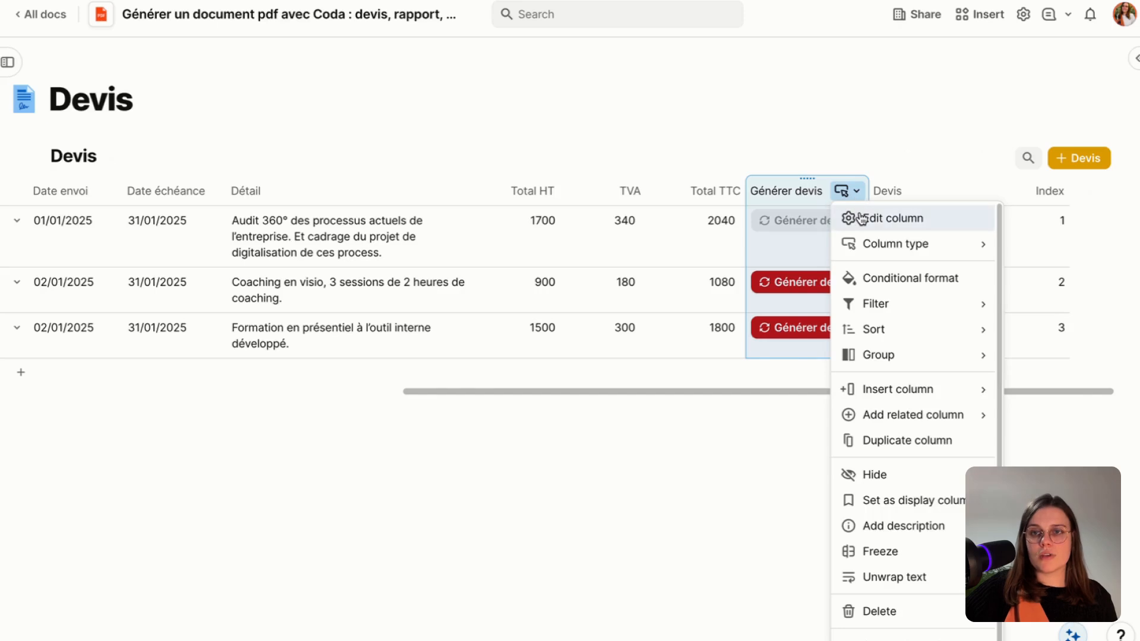
pyautogui.click(855, 217)
pyautogui.scroll(-2, 921, 254)
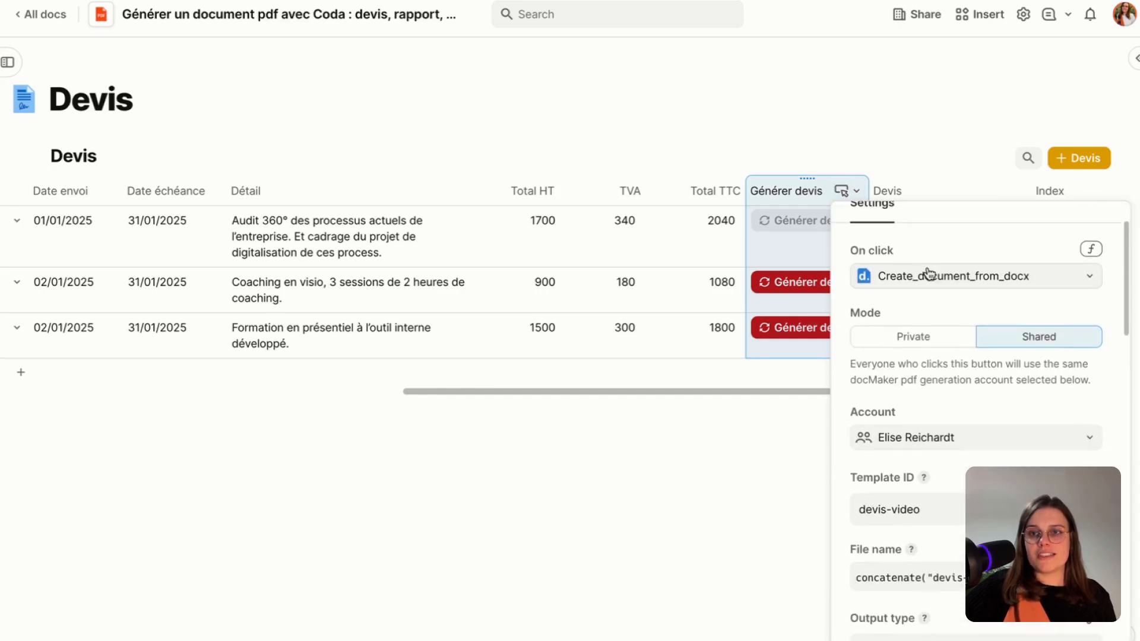
pyautogui.scroll(2, 936, 279)
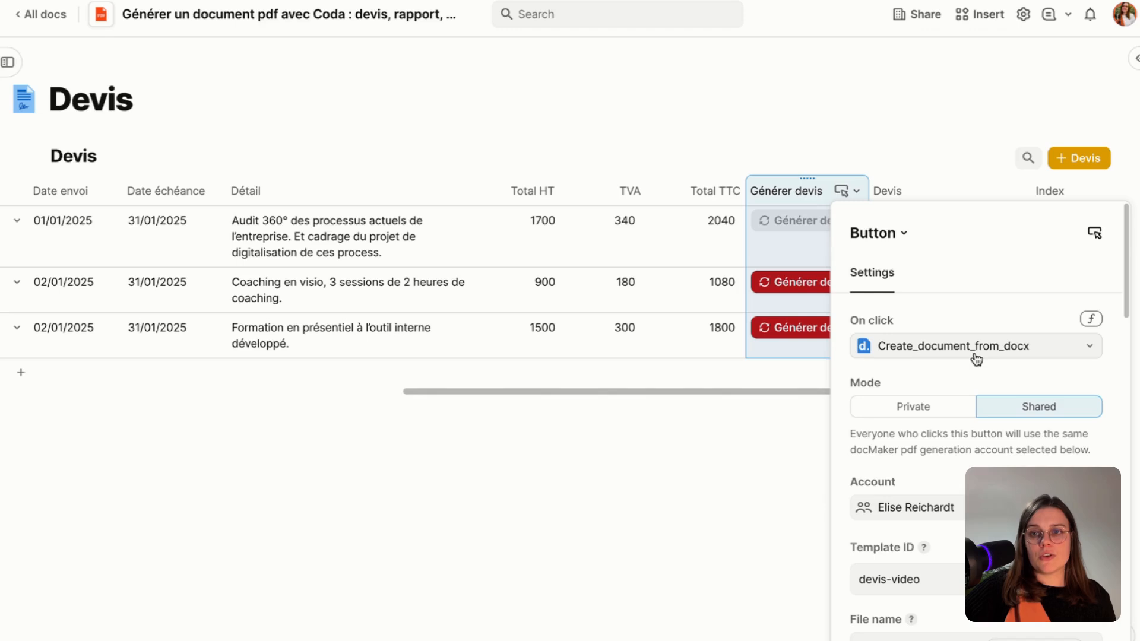
# Check the Générer devis button's available on-click actions and its Create_document_from_docx settings, and close the column settings.
pyautogui.click(1019, 360)
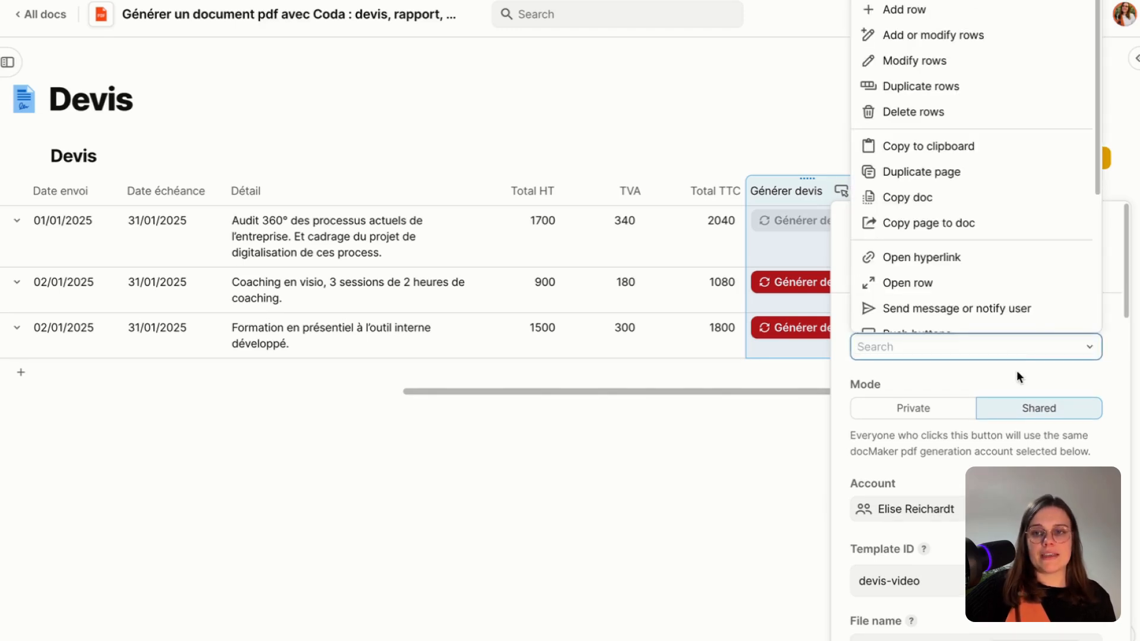
pyautogui.click(1016, 372)
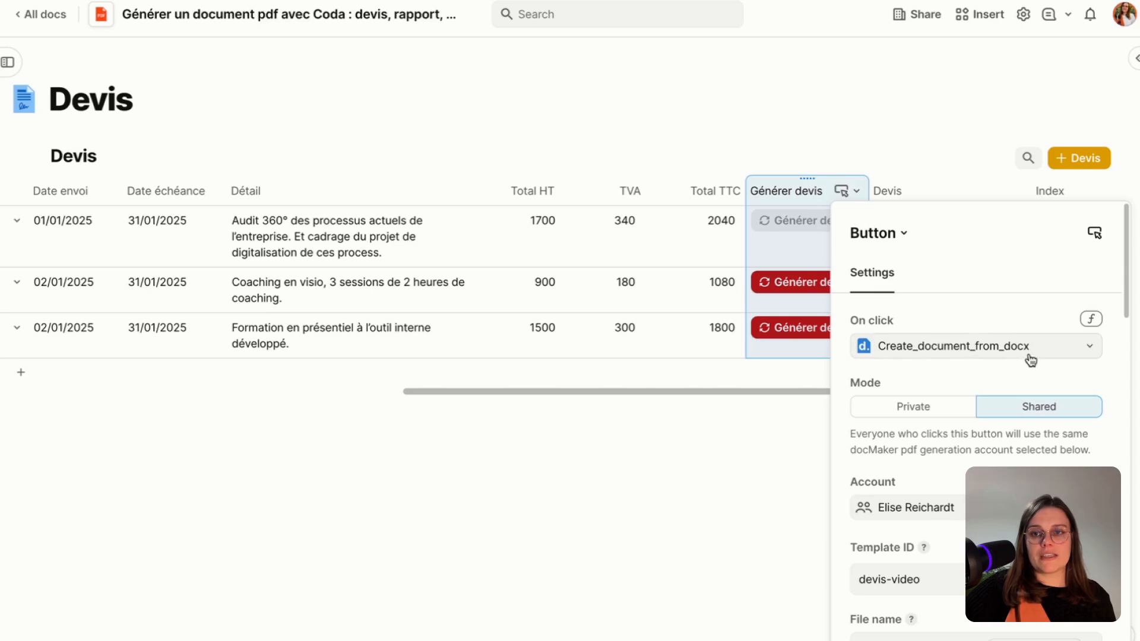
pyautogui.scroll(-2, 1021, 346)
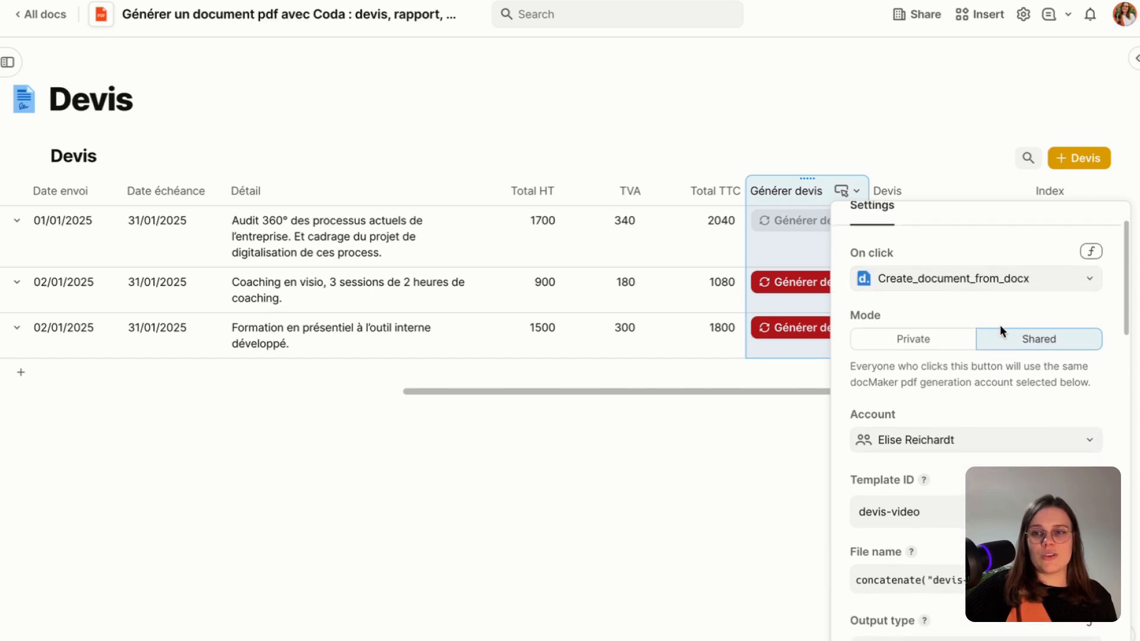
pyautogui.scroll(-1, 1000, 325)
pyautogui.scroll(1, 999, 319)
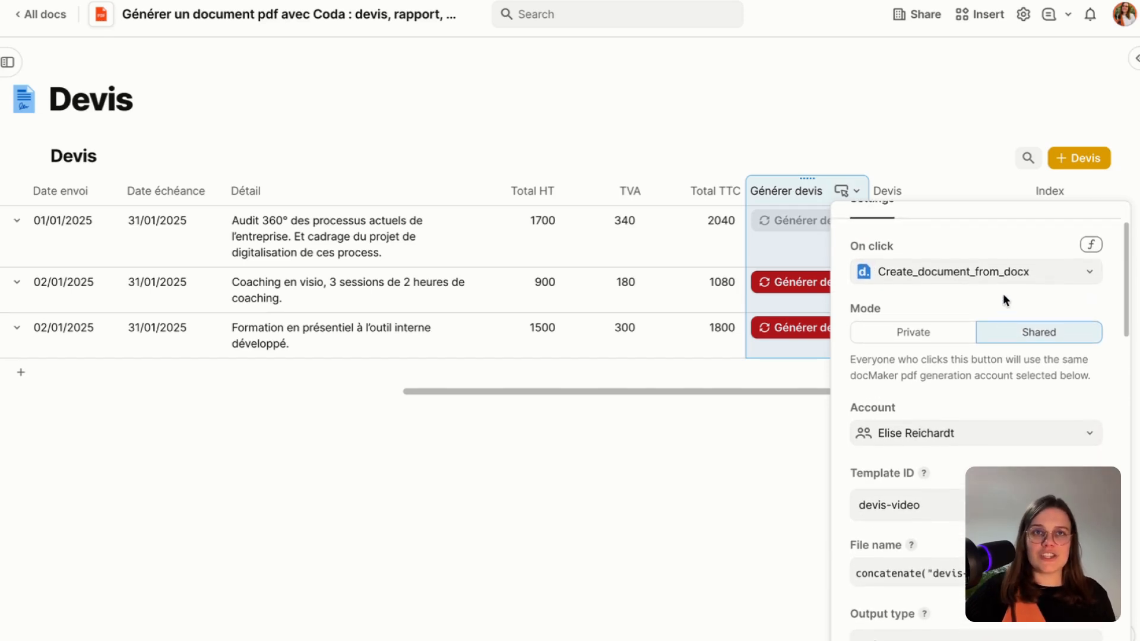
pyautogui.click(741, 454)
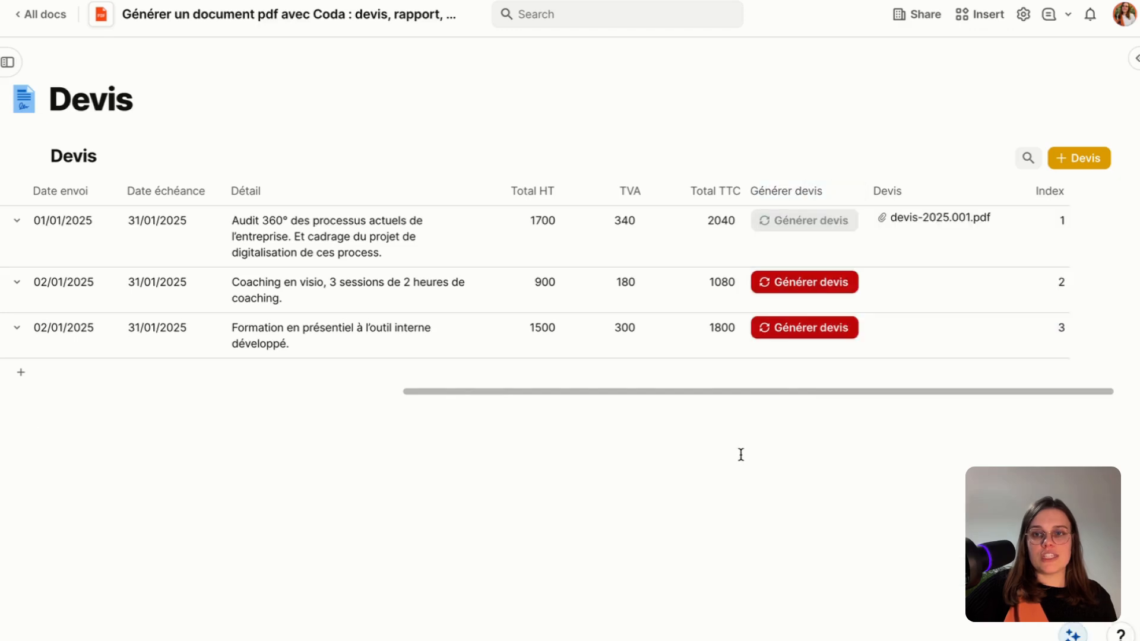
# Open the docMaker website in a new browser tab and accept its cookies.
pyautogui.moveTo(6, 350)
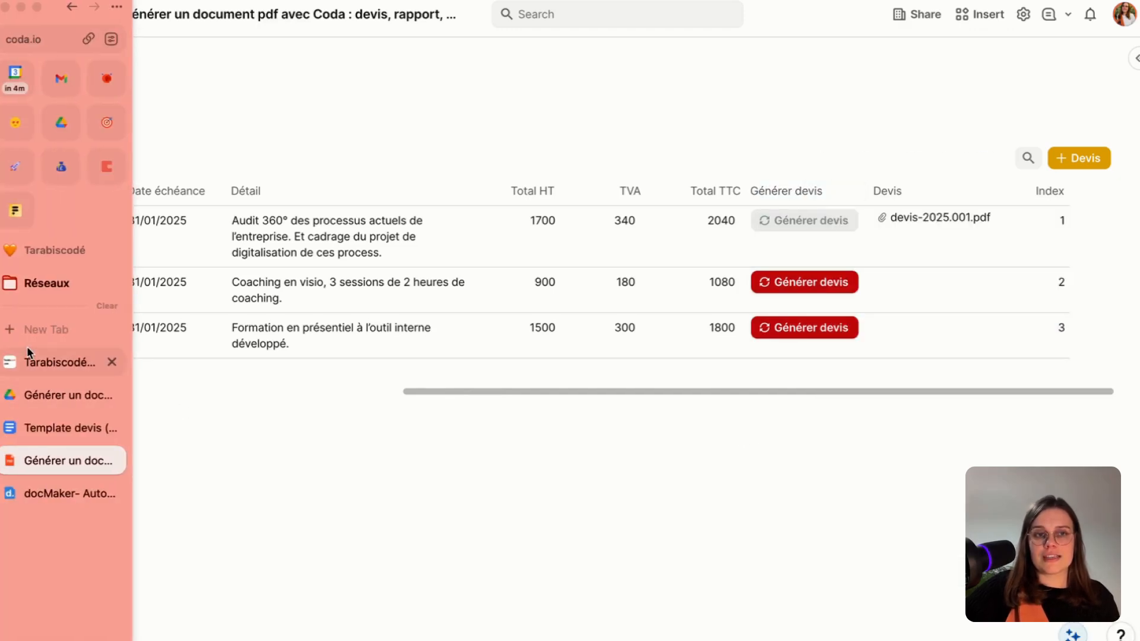
pyautogui.click(42, 327)
pyautogui.write('doca')
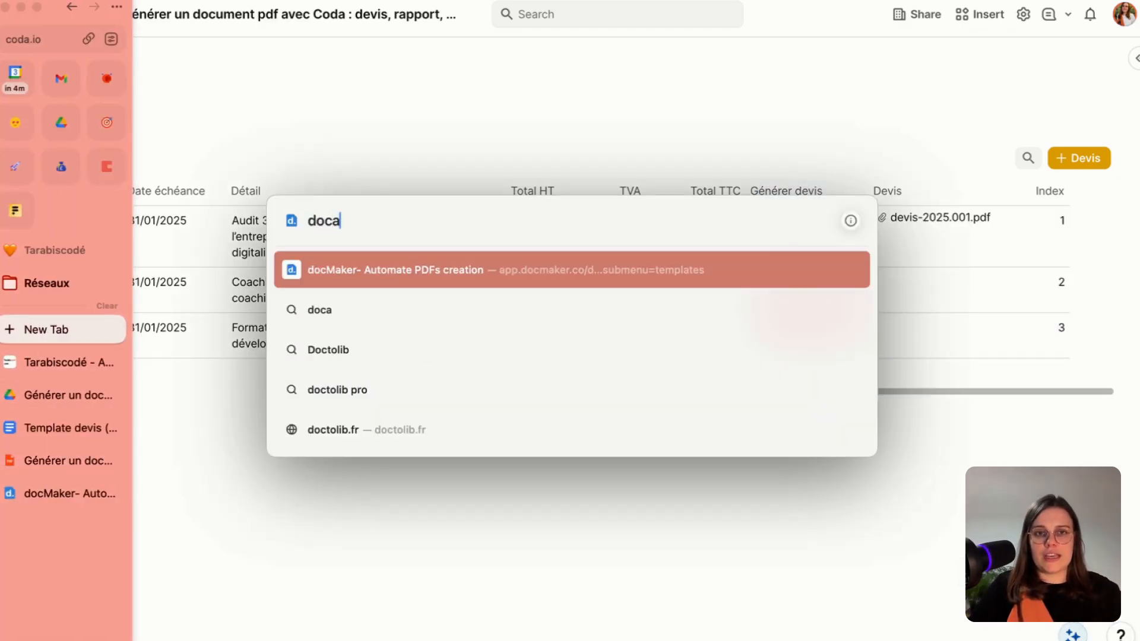
pyautogui.press('BackSpace')
pyautogui.write('m')
pyautogui.press('Return')
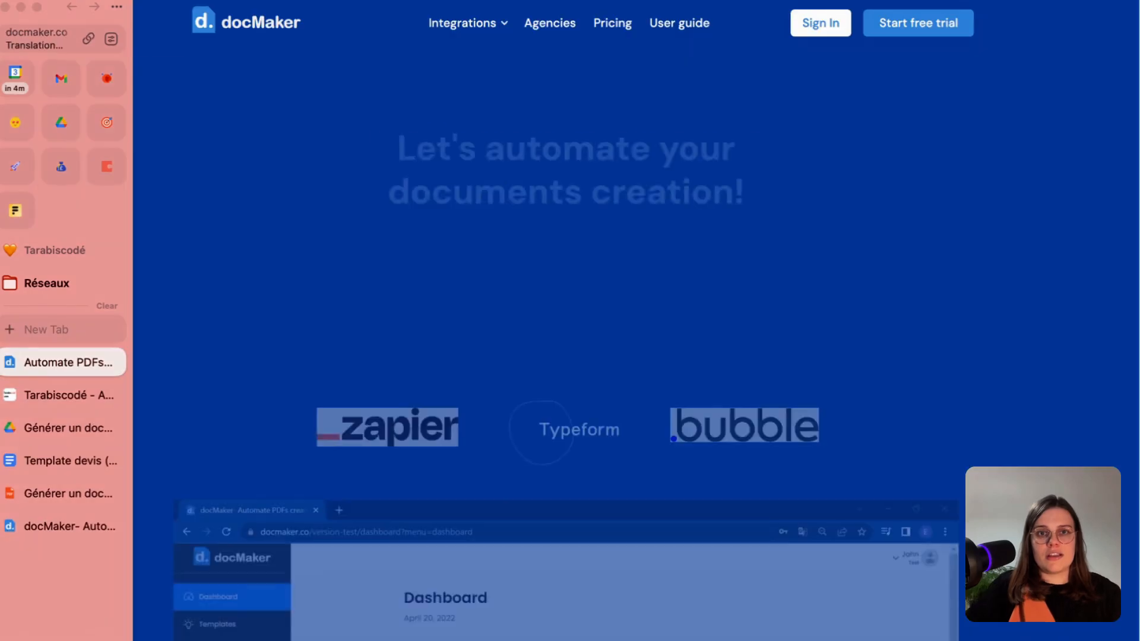
pyautogui.scroll(-5, 331, 380)
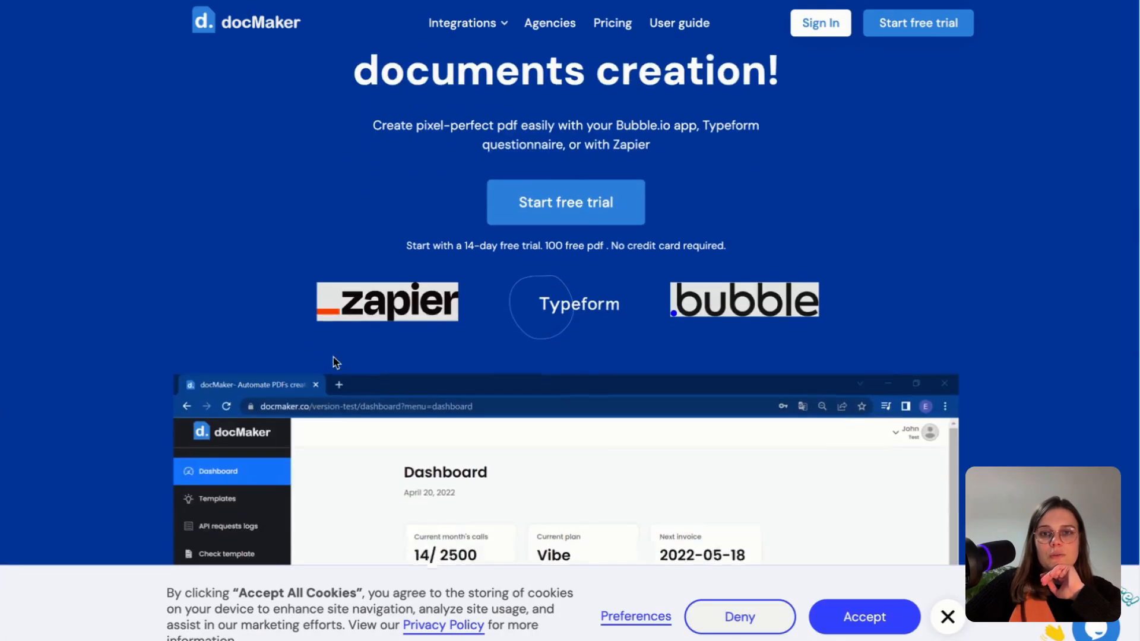
pyautogui.click(849, 624)
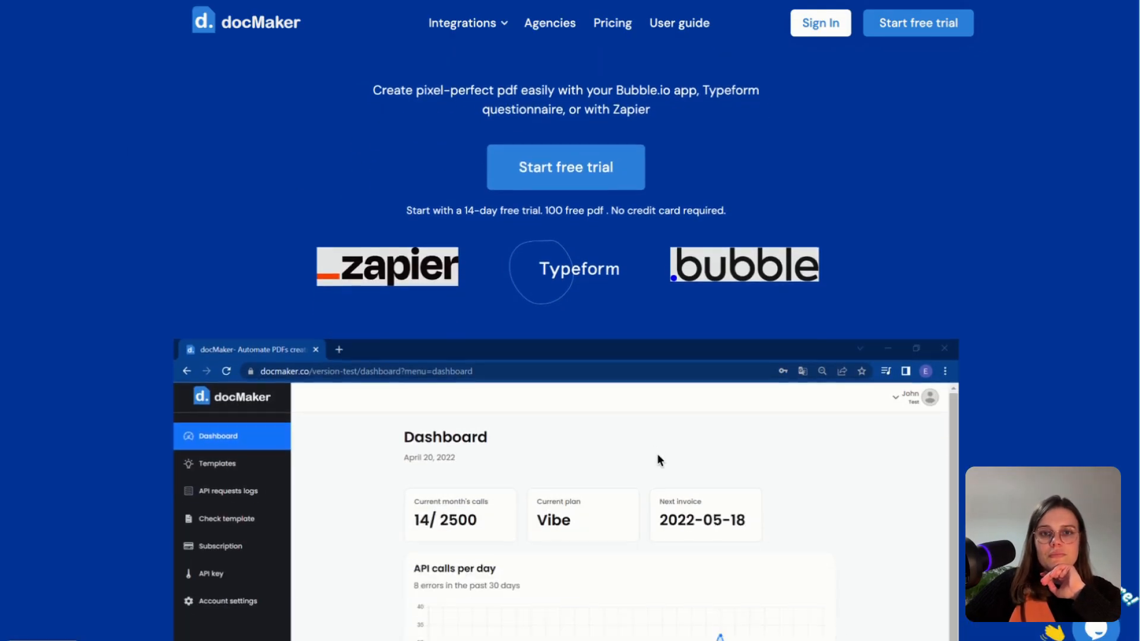
# Review docMaker's three ways of creating a PDF, including the From webpage and From pdf form descriptions.
pyautogui.scroll(-5, 656, 443)
pyautogui.scroll(-15, 657, 438)
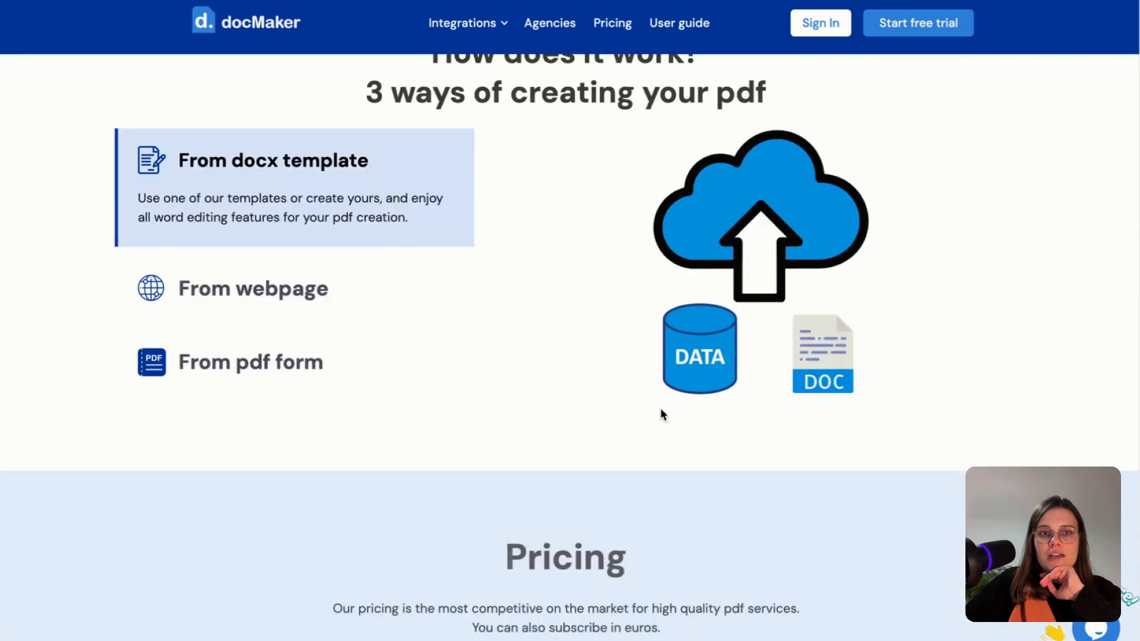
pyautogui.scroll(2, 660, 414)
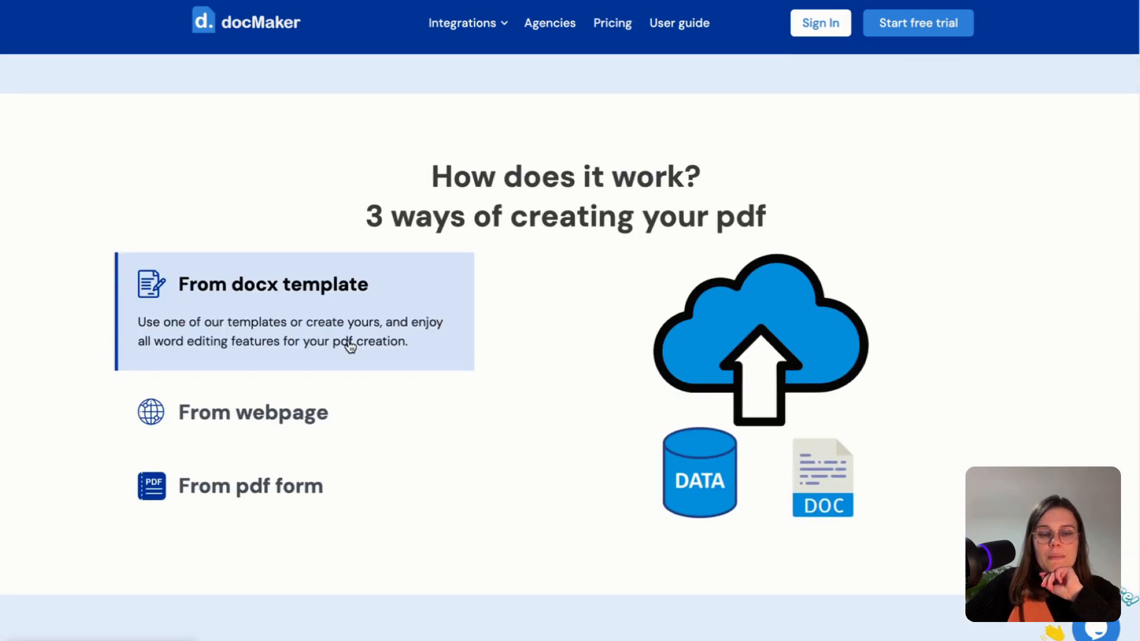
pyautogui.click(323, 425)
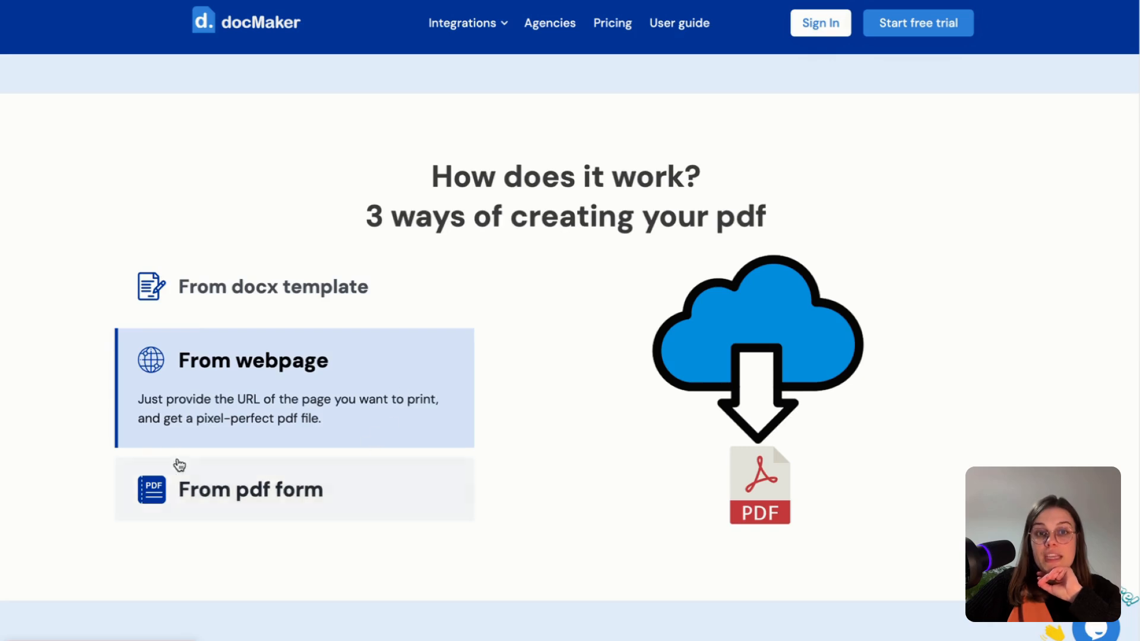
pyautogui.click(316, 475)
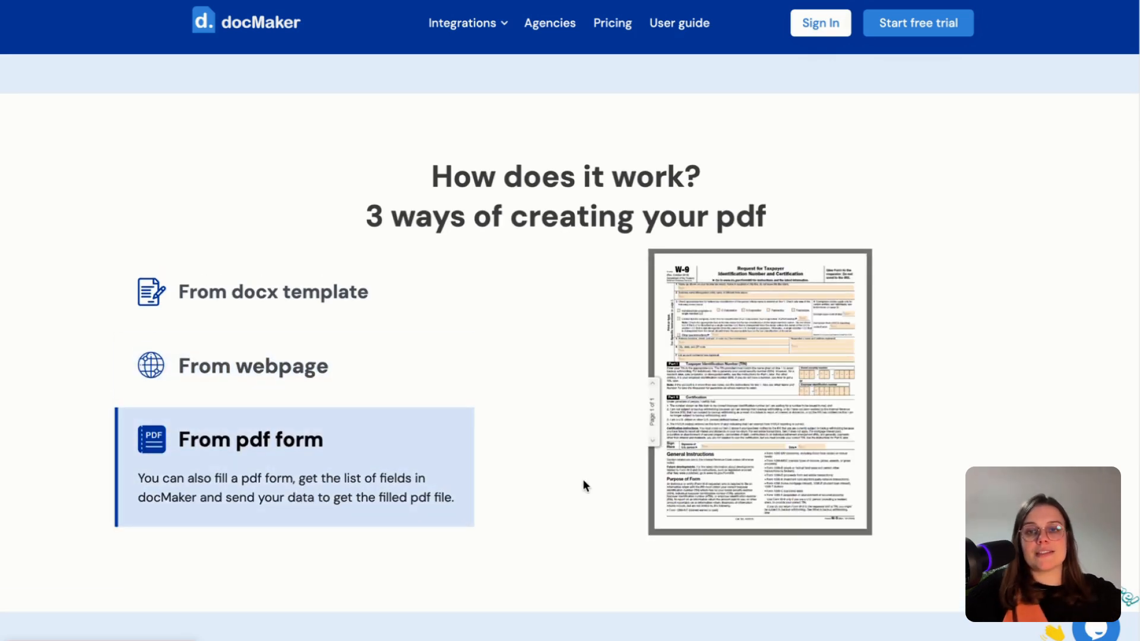
# Switch to the docMaker app and start a new template from a Docx file in Google Drive, named blablatemplate.
pyautogui.moveTo(1, 451)
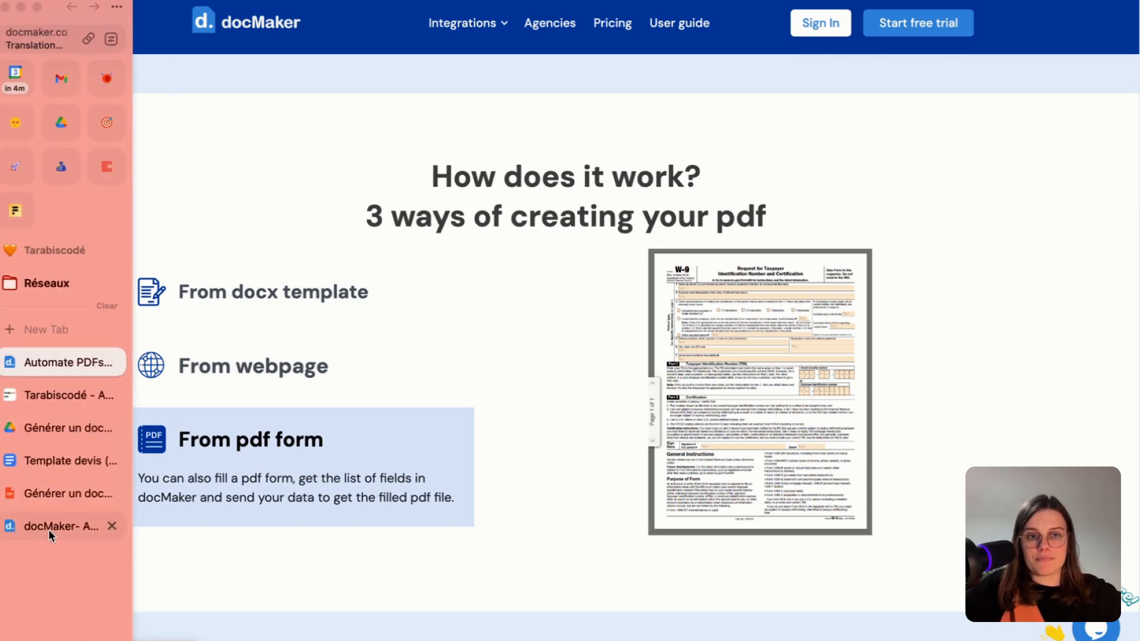
pyautogui.click(48, 530)
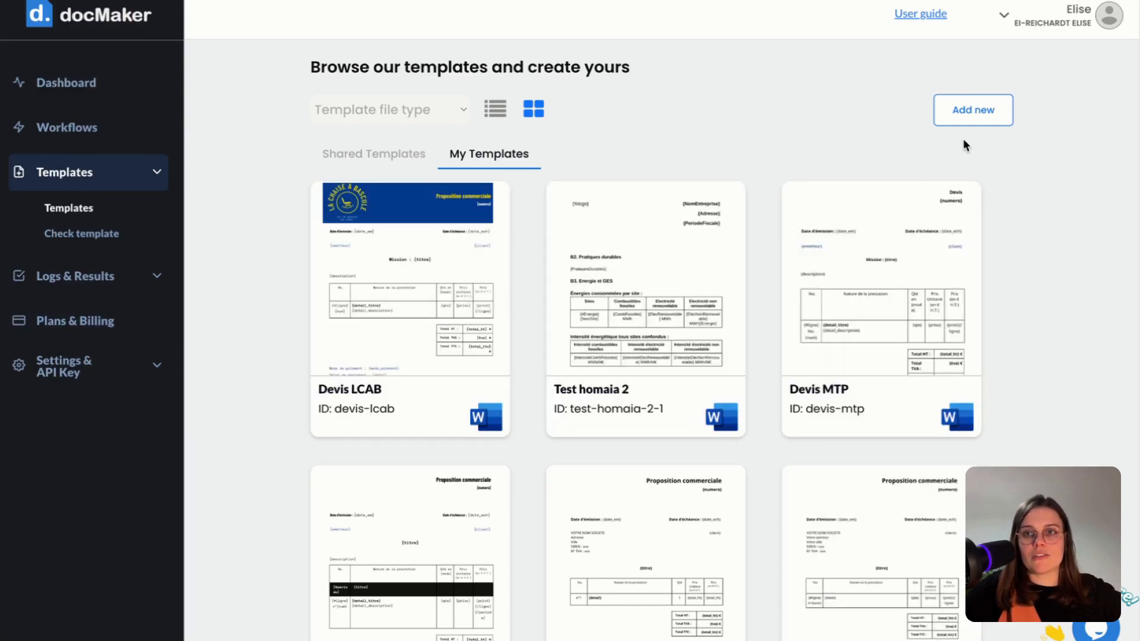
pyautogui.click(975, 115)
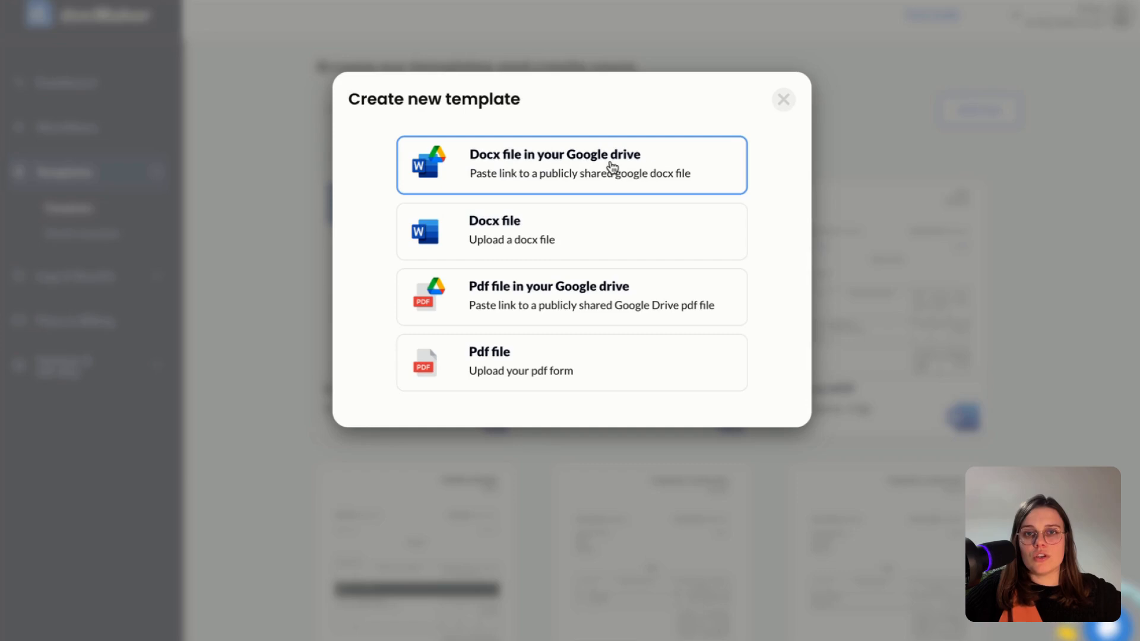
pyautogui.click(571, 159)
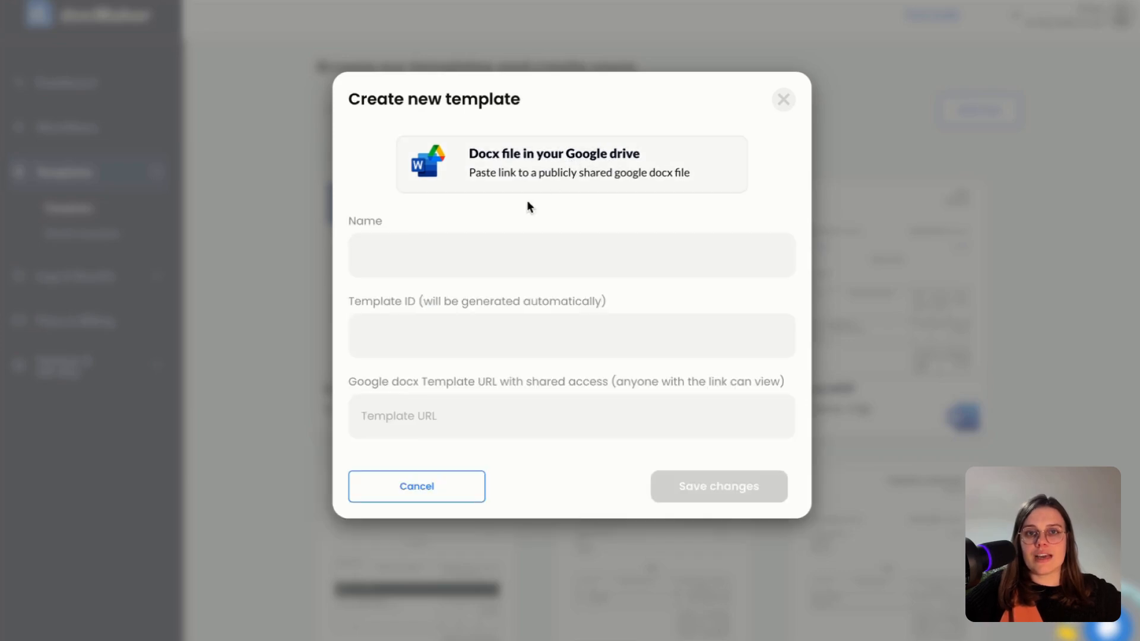
pyautogui.click(463, 257)
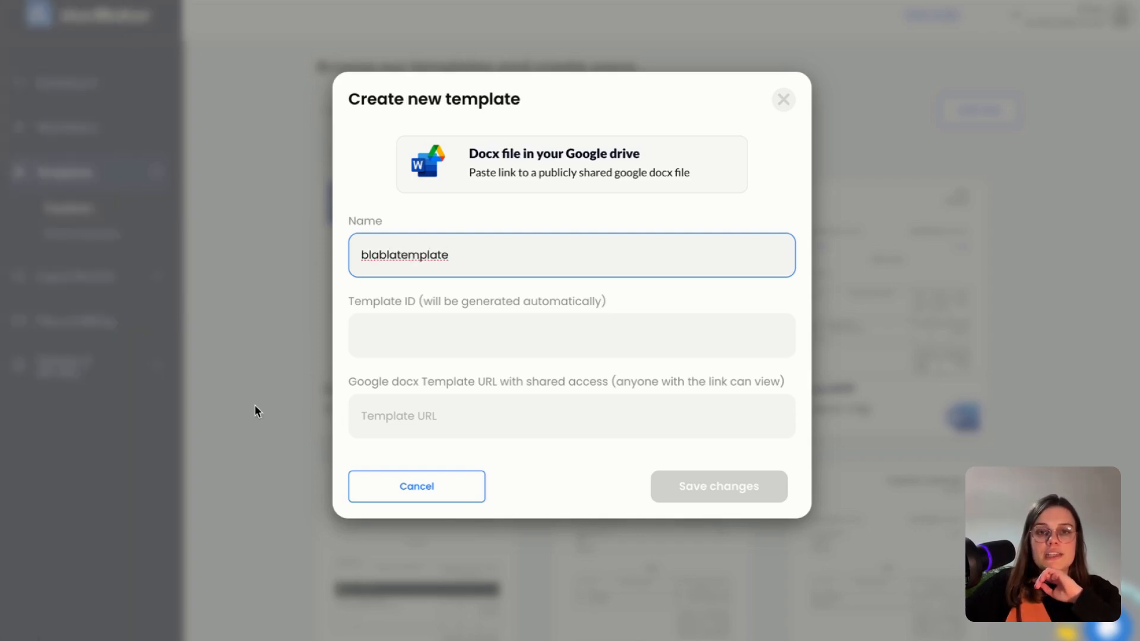
# Switch to the Drive folder and copy the sharing link of Template devis.docx.
pyautogui.moveTo(5, 416)
pyautogui.click(55, 437)
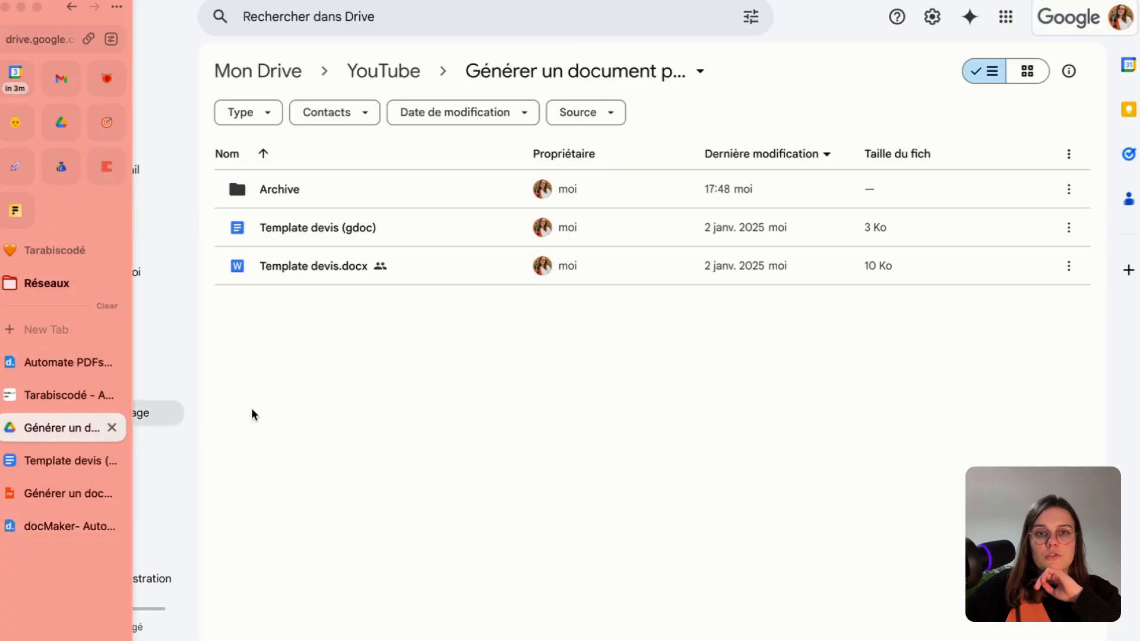
pyautogui.rightClick(397, 264)
pyautogui.moveTo(534, 415)
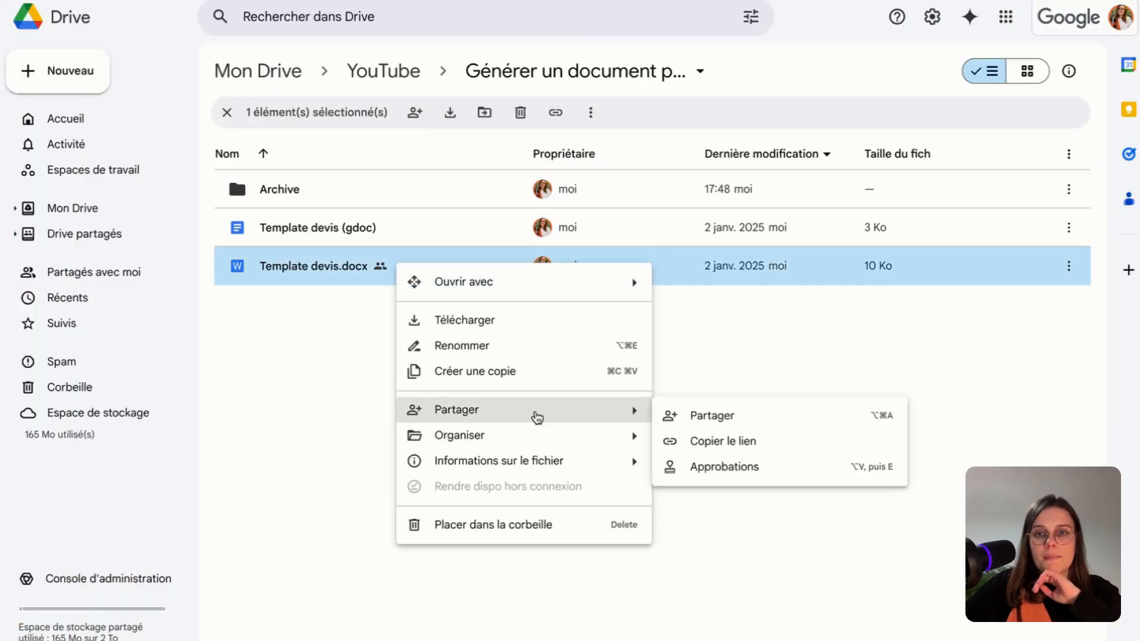
pyautogui.click(707, 427)
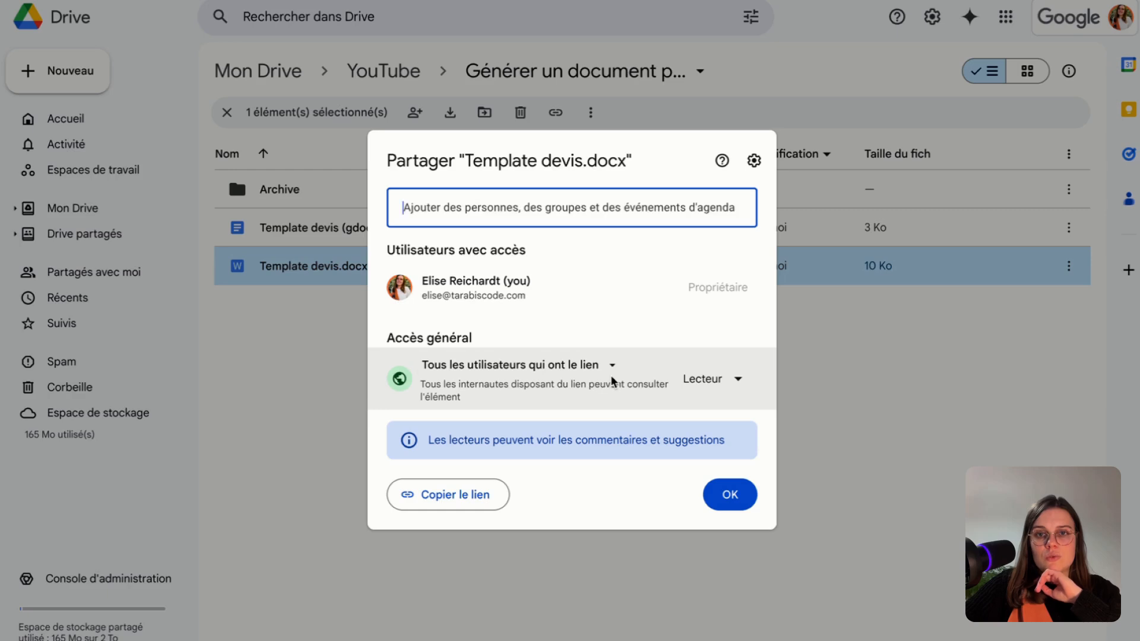
pyautogui.click(450, 506)
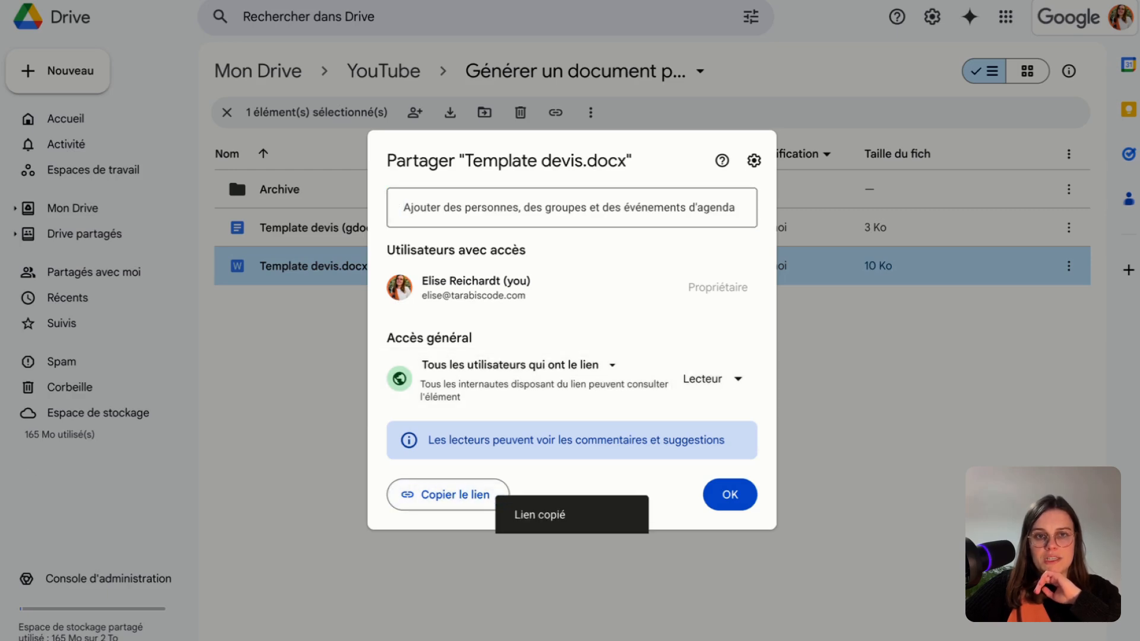
# Return to the docMaker app, paste the copied Drive link as the template URL and save the new template.
pyautogui.click(36, 594)
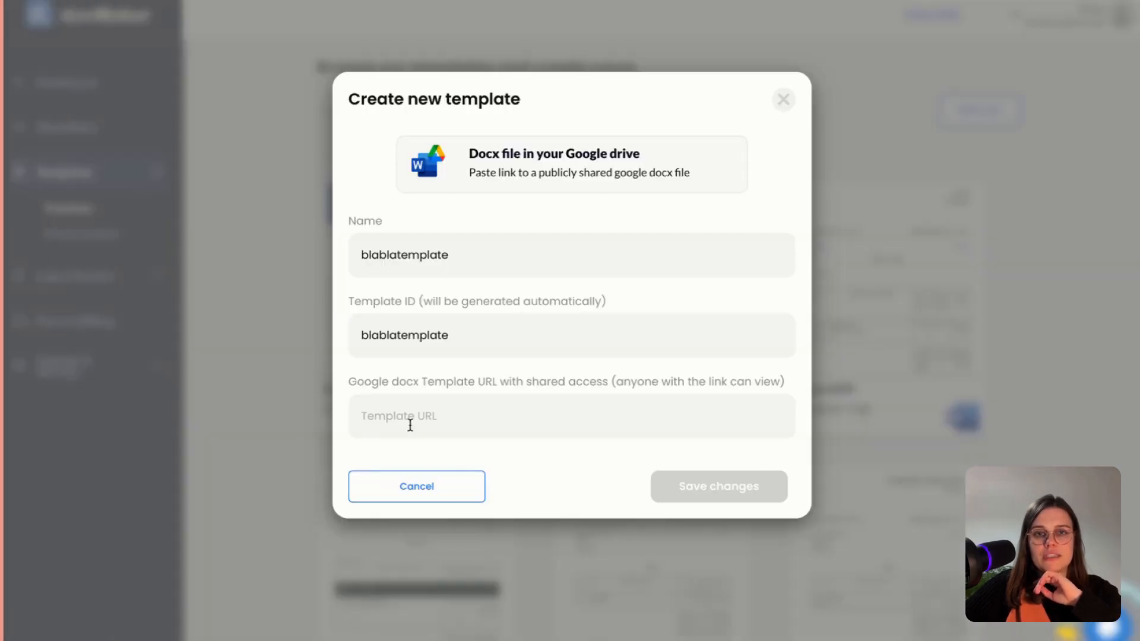
pyautogui.click(458, 427)
pyautogui.hotkey('ctrl', 'v')
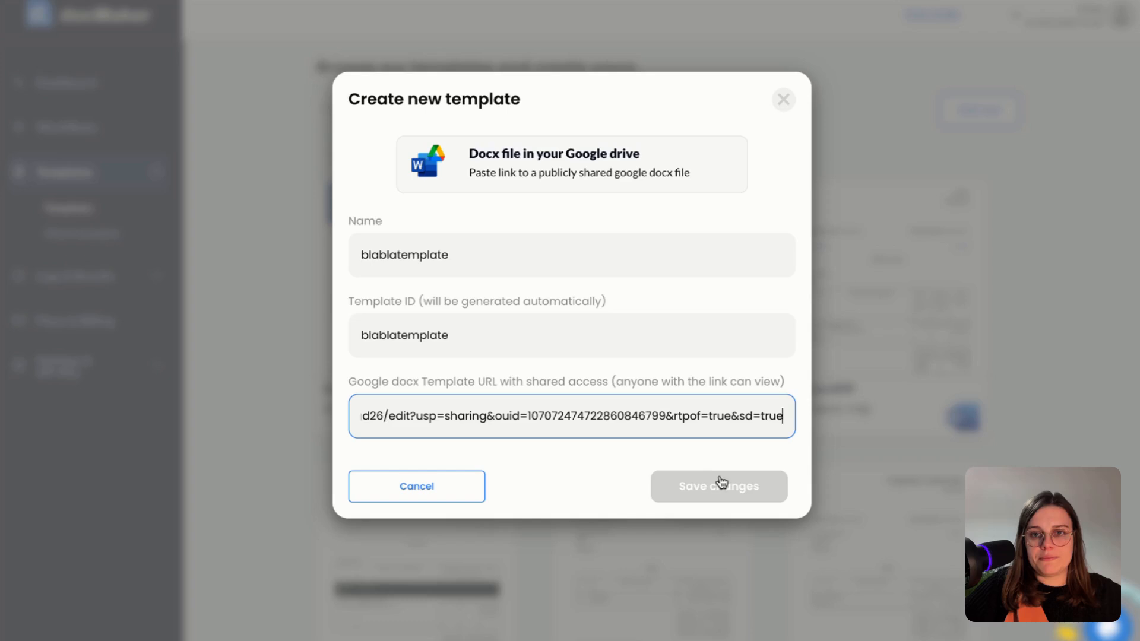
pyautogui.click(600, 475)
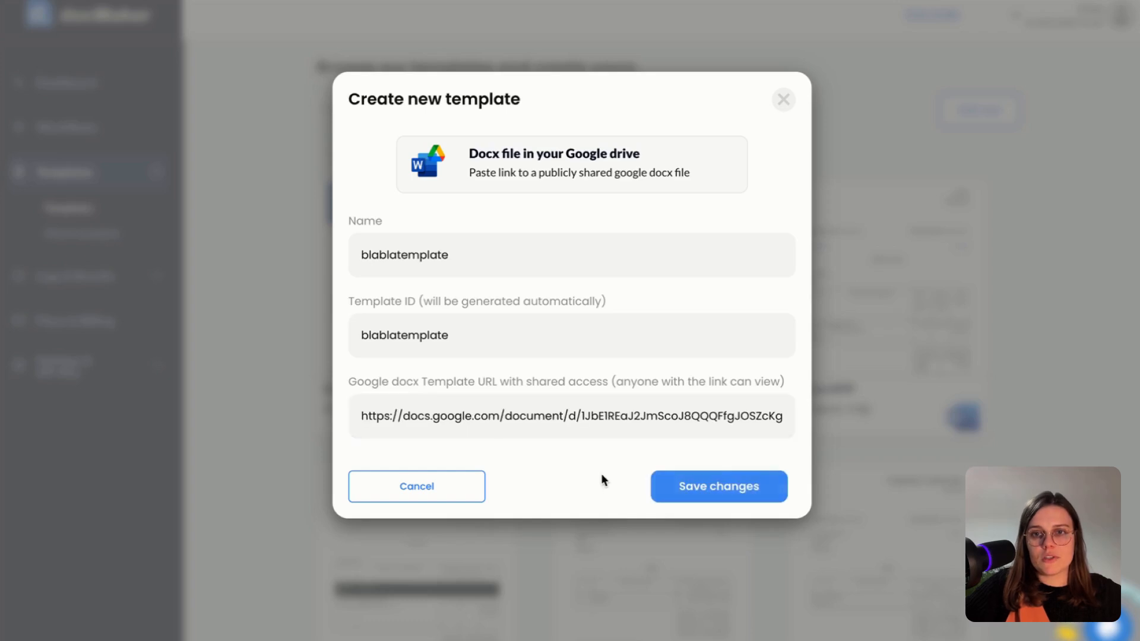
pyautogui.click(696, 489)
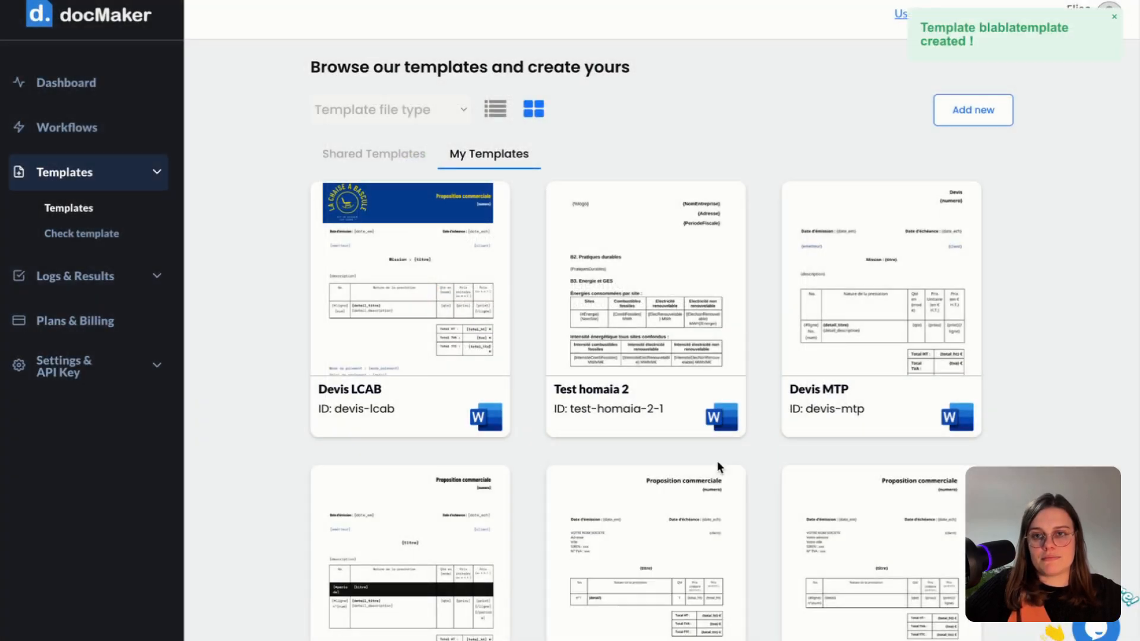
# Find blablatemplate among the saved templates, open its details and expand its list of tags.
pyautogui.scroll(-5, 721, 477)
pyautogui.scroll(-5, 707, 492)
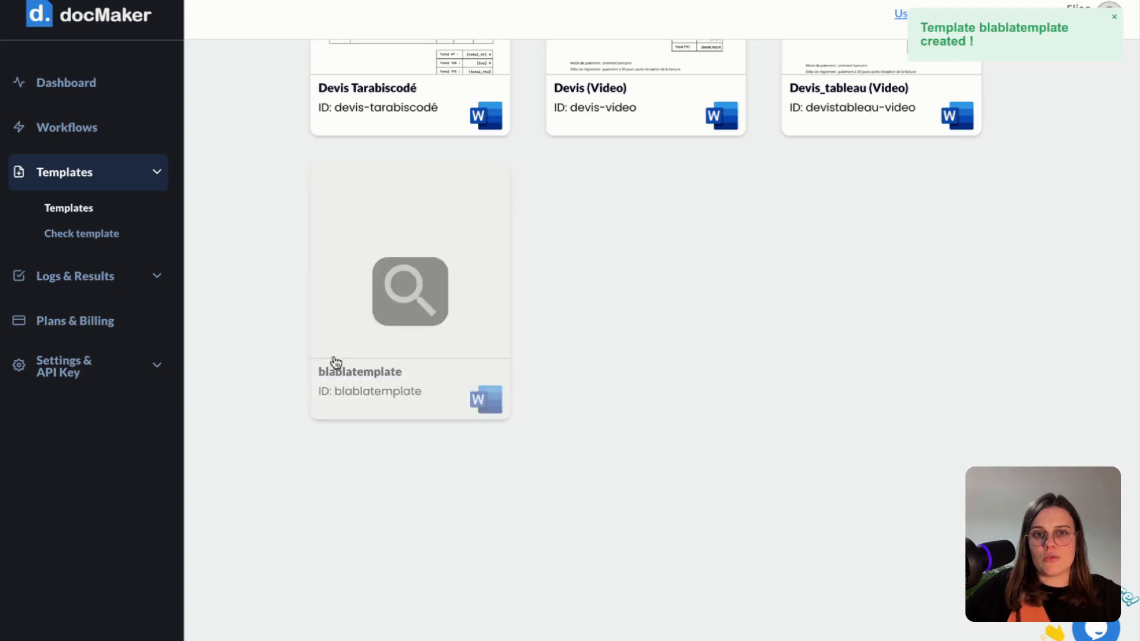
pyautogui.click(117, 374)
pyautogui.click(117, 374)
pyautogui.moveTo(2, 416)
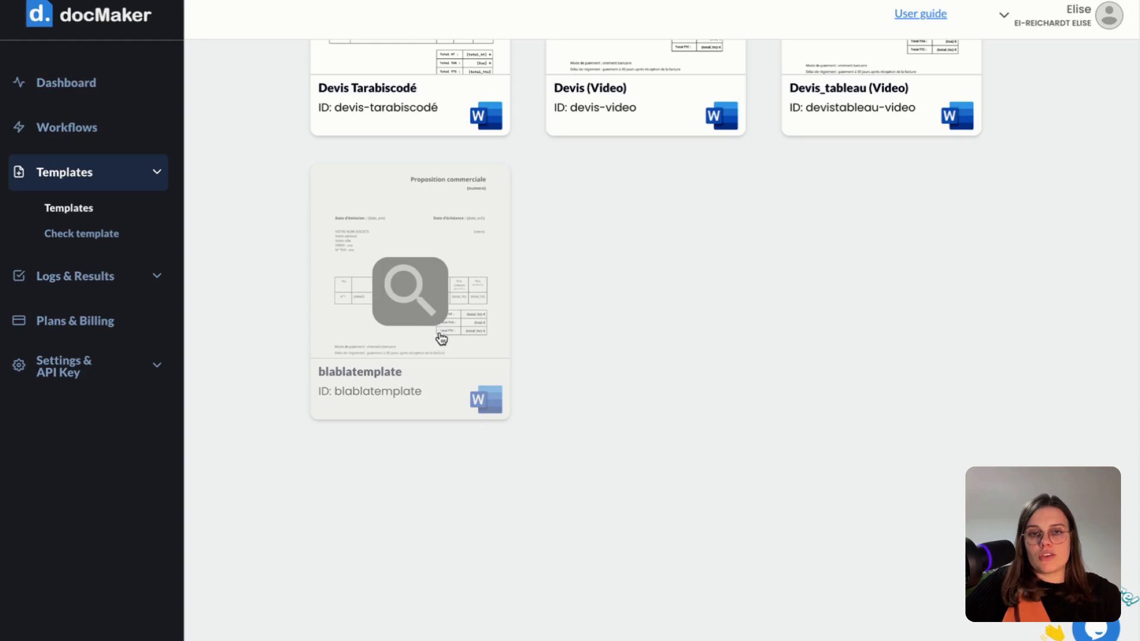
pyautogui.click(409, 348)
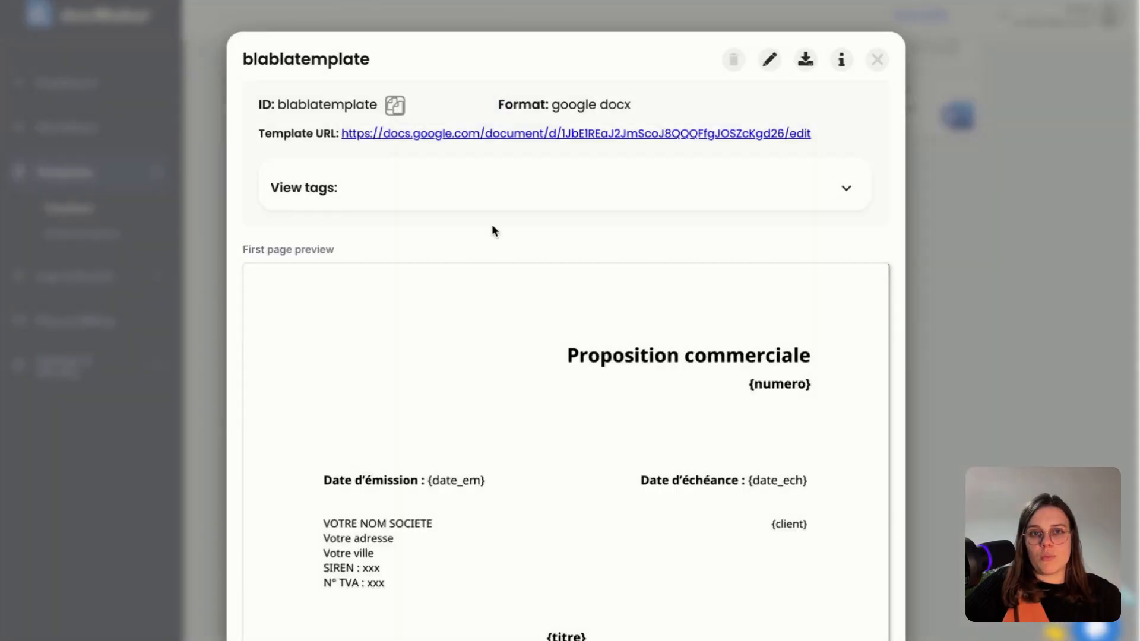
pyautogui.click(515, 196)
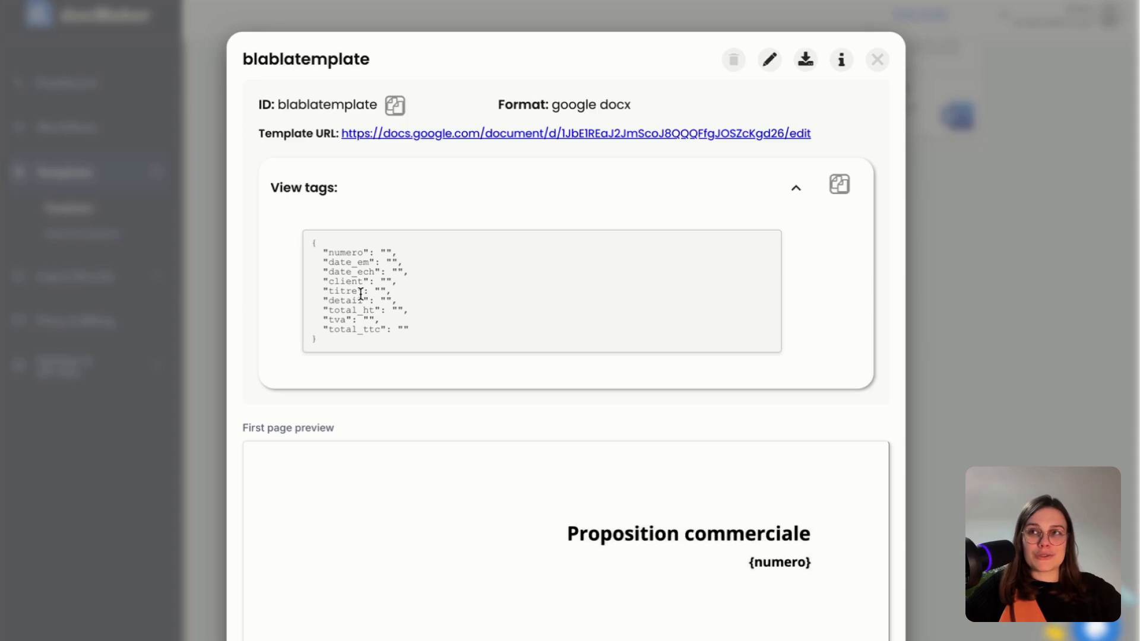
# Switch to the Coda doc and open the Générer devis button column's settings to check the connected docMaker account.
pyautogui.moveTo(1, 337)
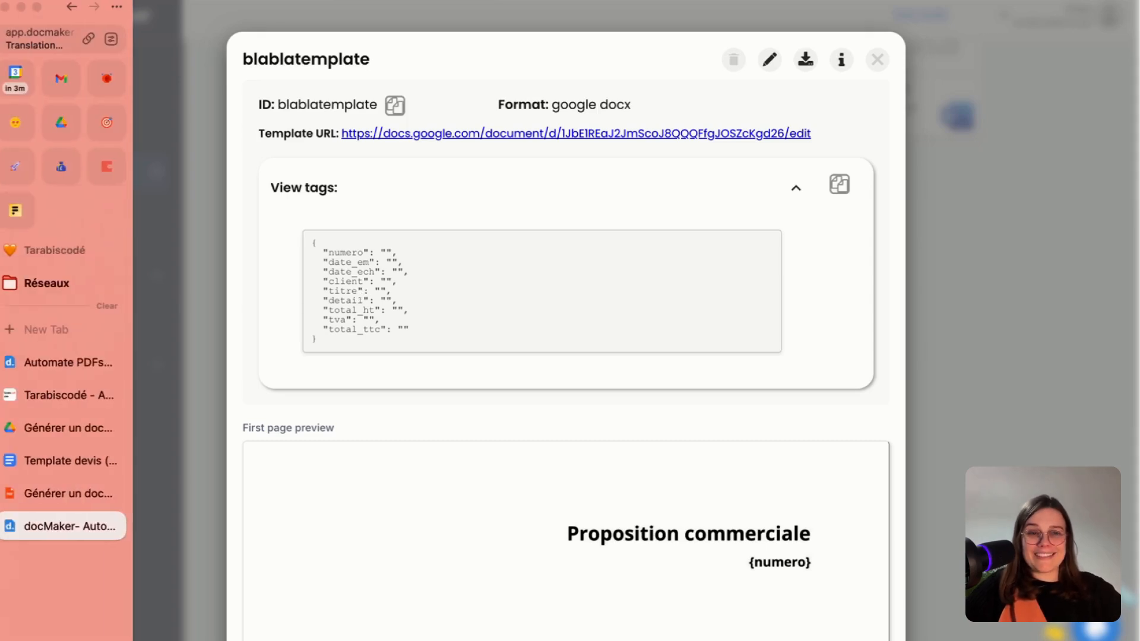
pyautogui.click(46, 490)
pyautogui.click(843, 191)
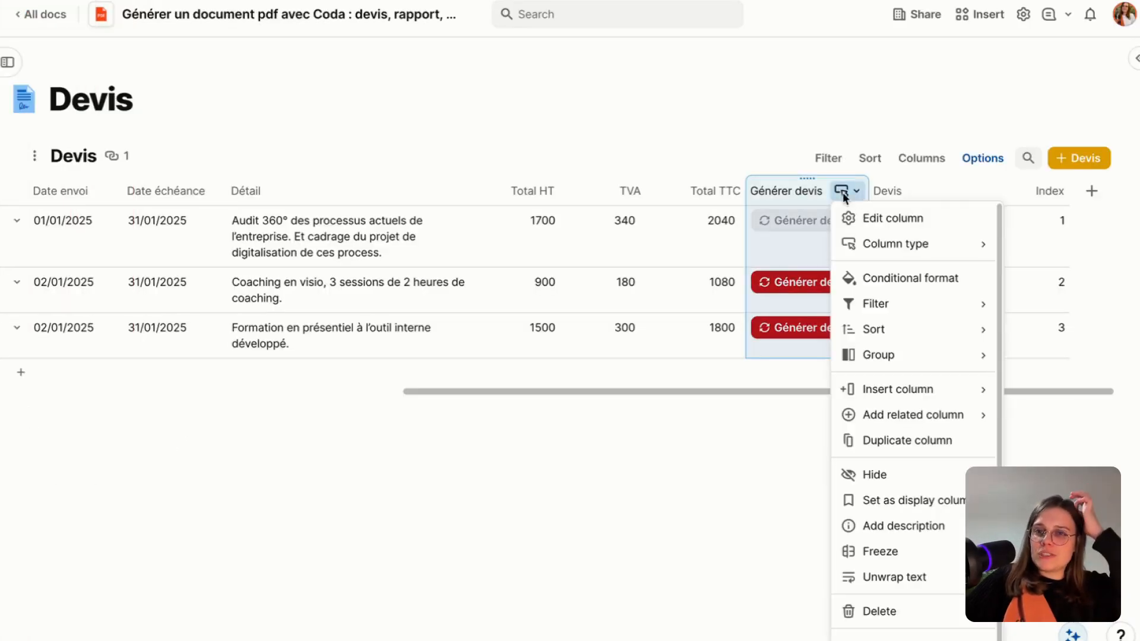
pyautogui.click(861, 215)
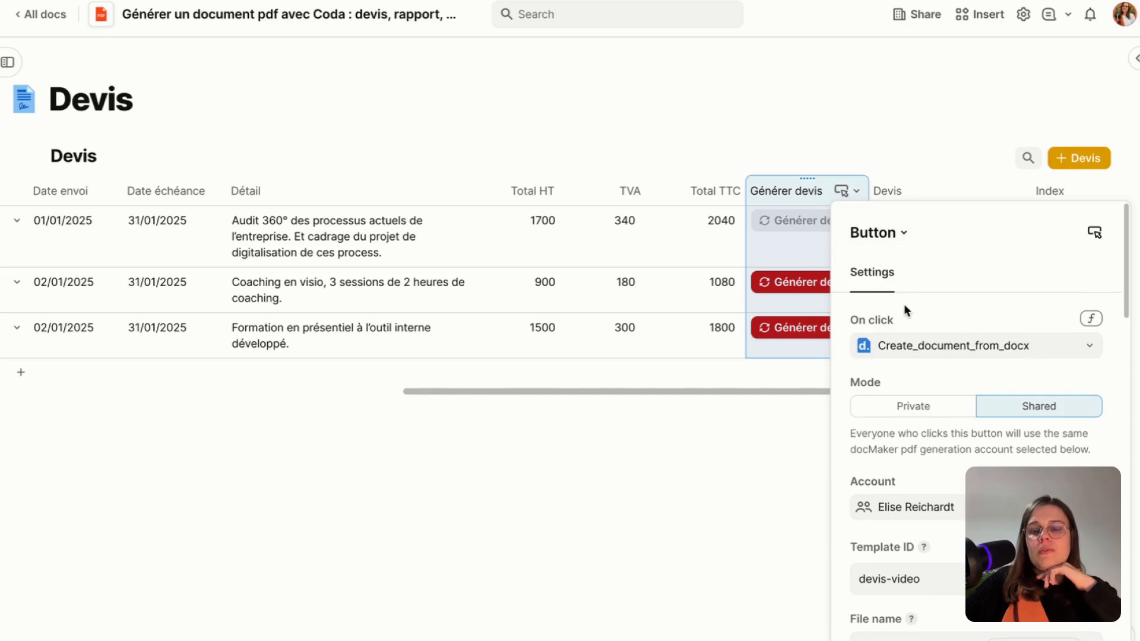
pyautogui.scroll(-2, 904, 304)
pyautogui.scroll(-3, 938, 300)
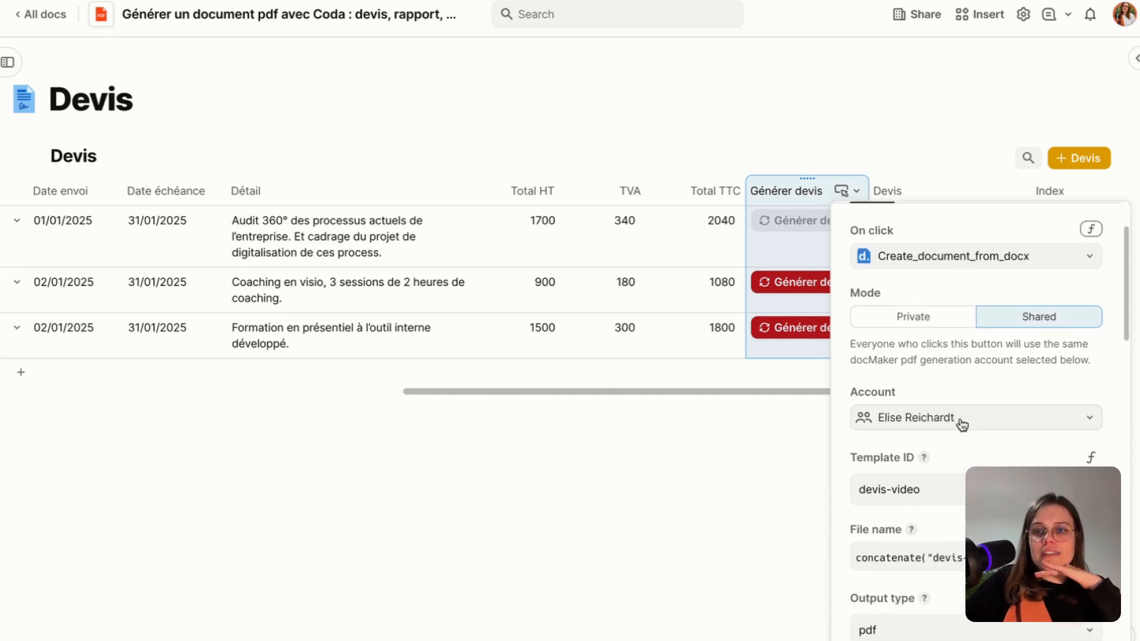
pyautogui.click(959, 418)
pyautogui.click(914, 448)
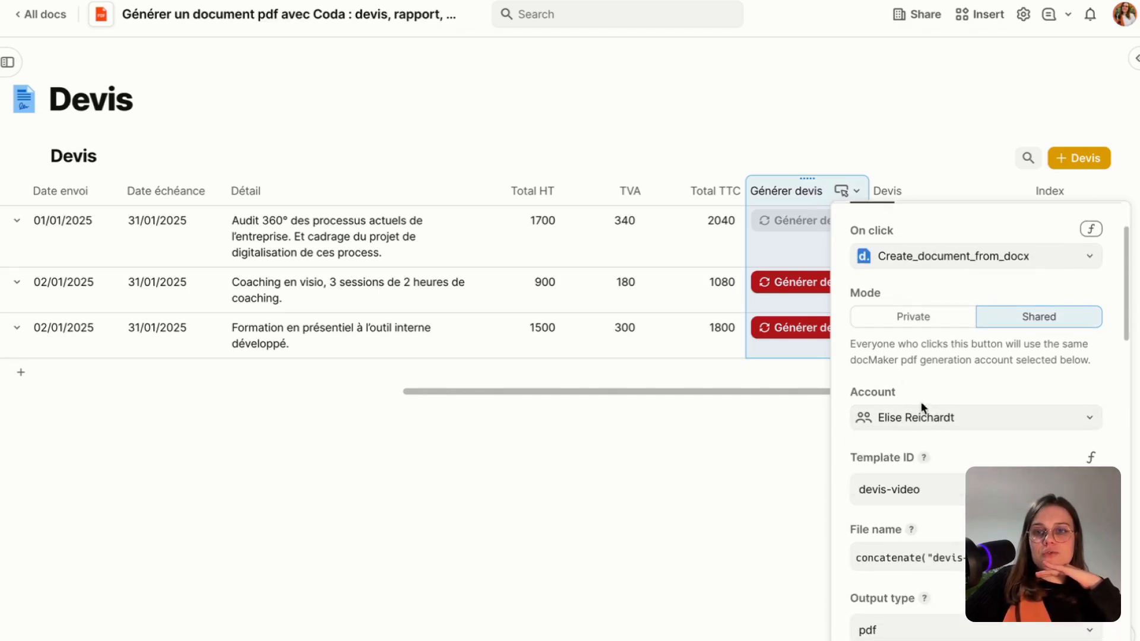
# Look through the available Template ID choices for blablatemplate and keep devis-video as the template.
pyautogui.scroll(-1, 921, 429)
pyautogui.scroll(-3, 962, 410)
pyautogui.click(976, 307)
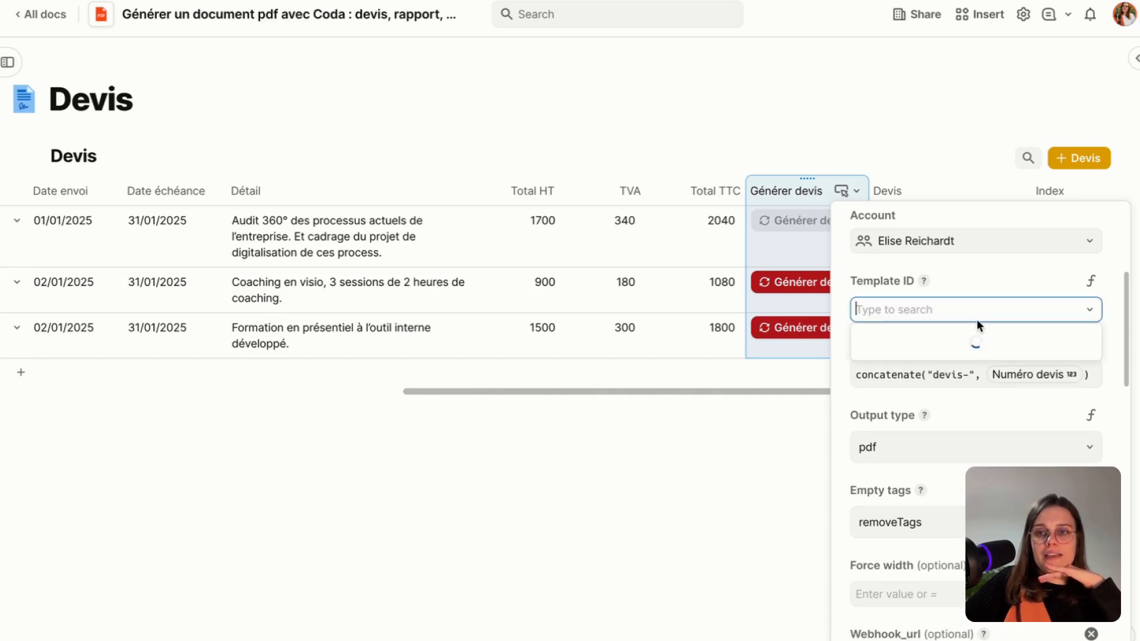
pyautogui.scroll(-1, 974, 347)
pyautogui.scroll(1, 975, 353)
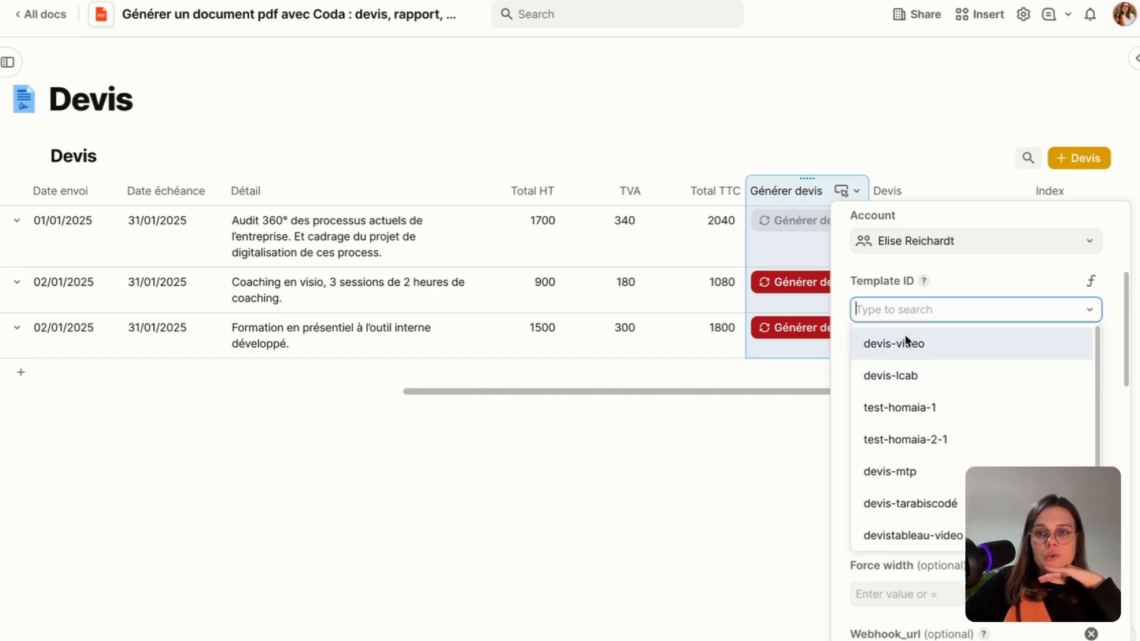
pyautogui.scroll(-1, 952, 362)
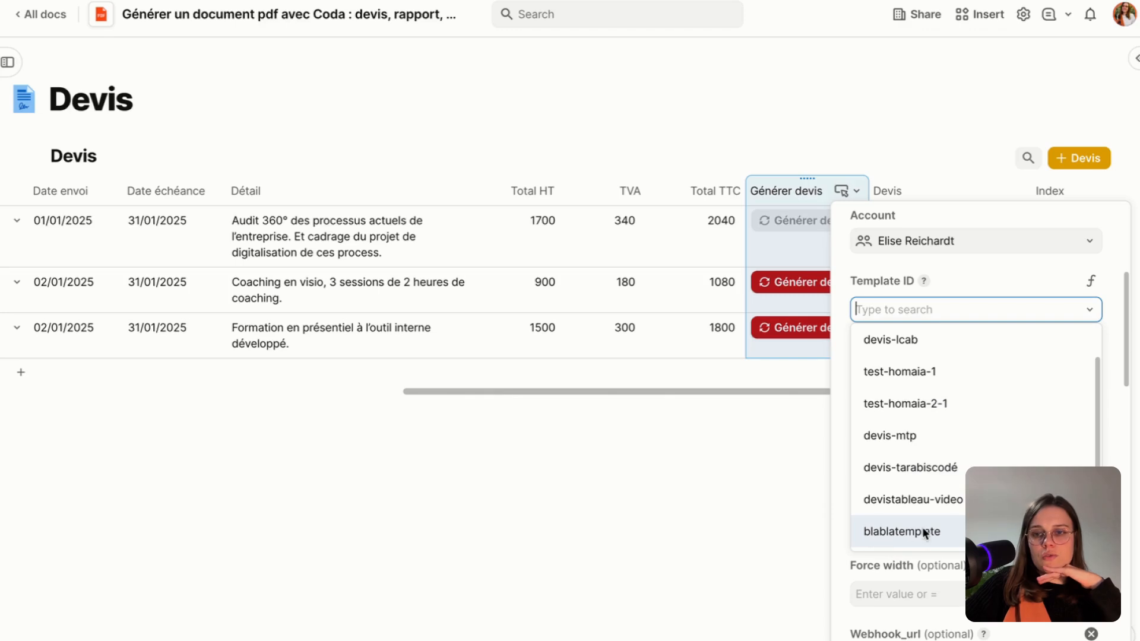
pyautogui.click(965, 288)
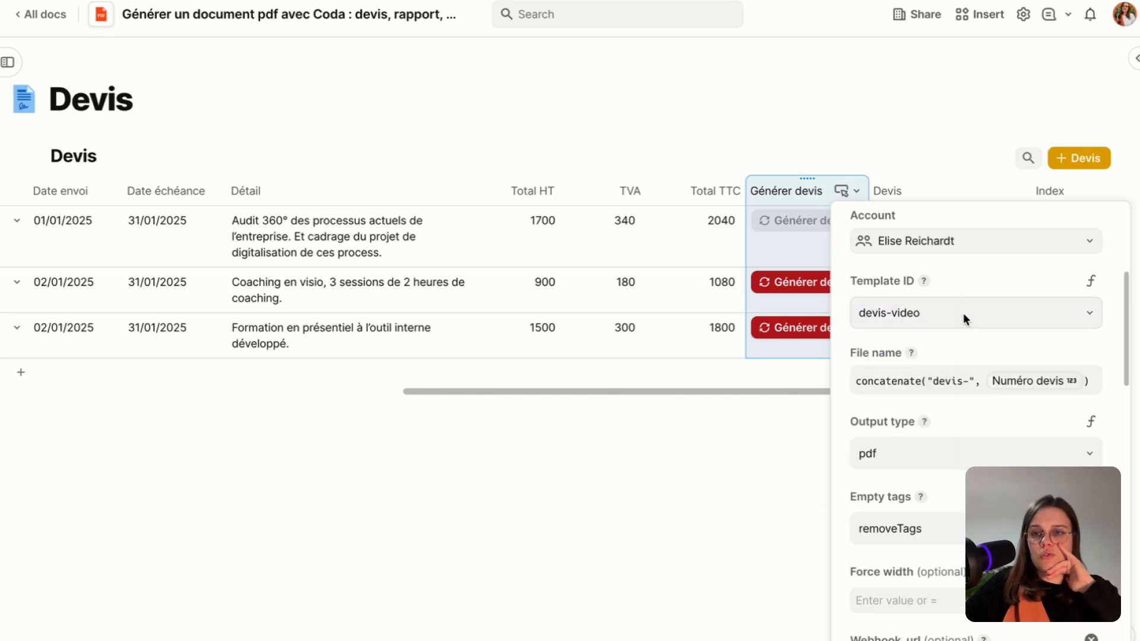
# Check the button's File name formula and choose pdf as the output type.
pyautogui.scroll(-1, 956, 328)
pyautogui.click(885, 351)
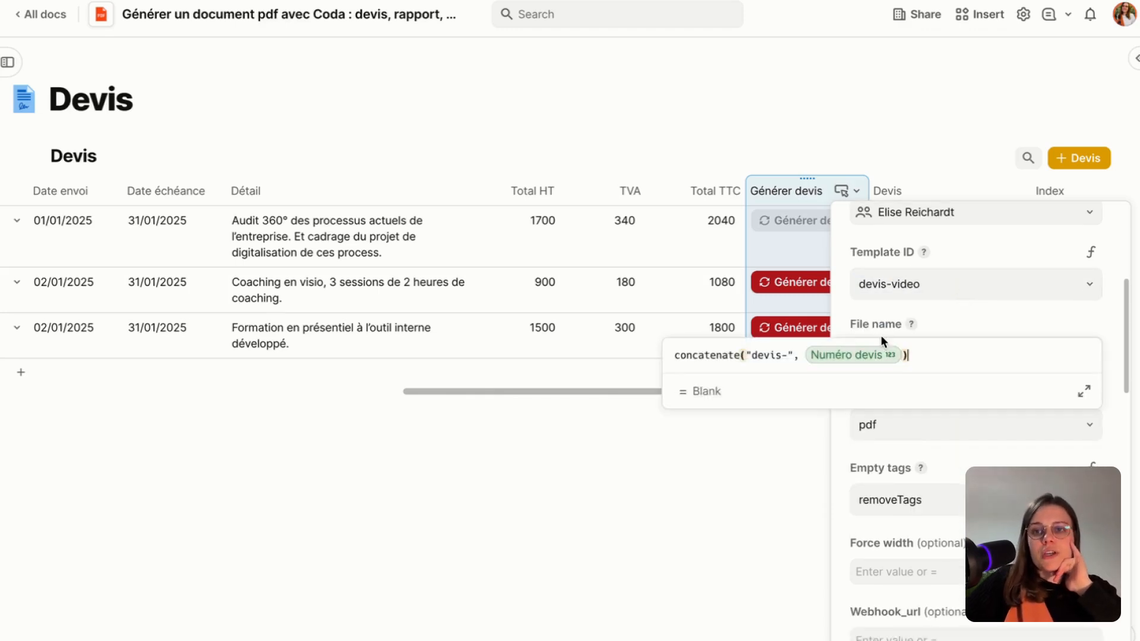
pyautogui.click(951, 321)
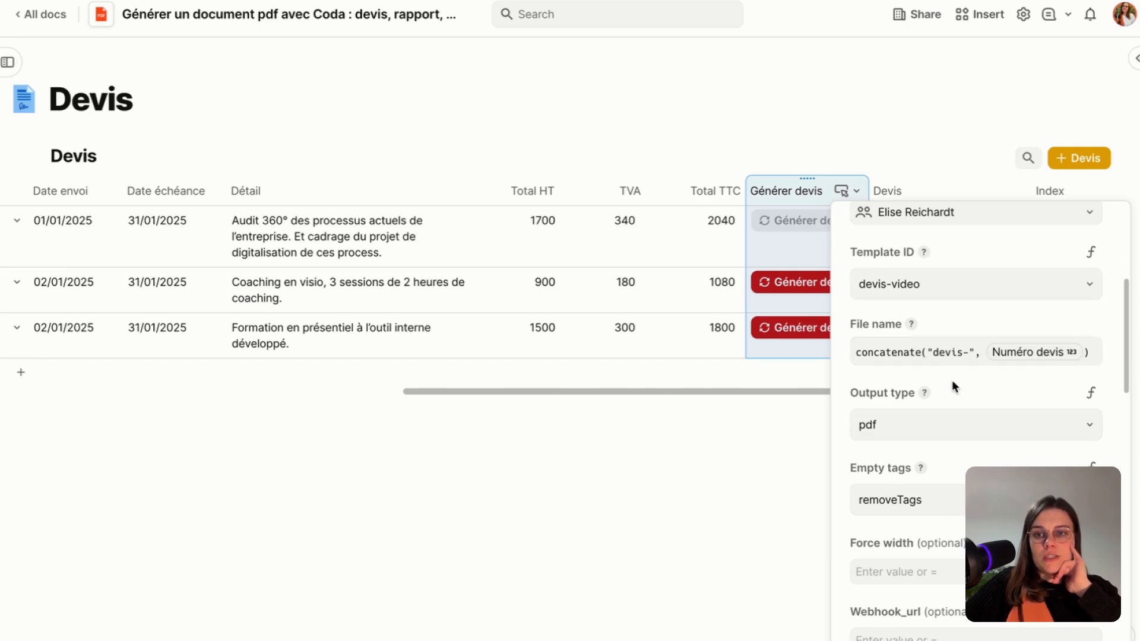
pyautogui.scroll(-3, 952, 386)
pyautogui.click(960, 313)
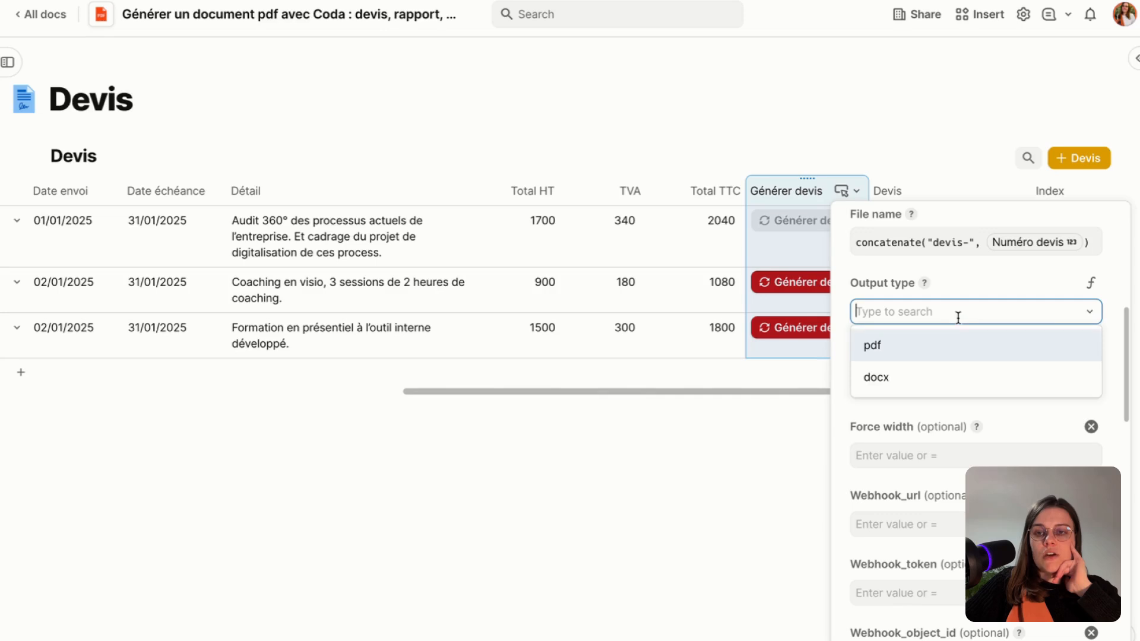
pyautogui.press('Return')
# Examine the button's optional parameters and the column mapped to each template tag, including the values for numero and client.
pyautogui.scroll(-3, 977, 331)
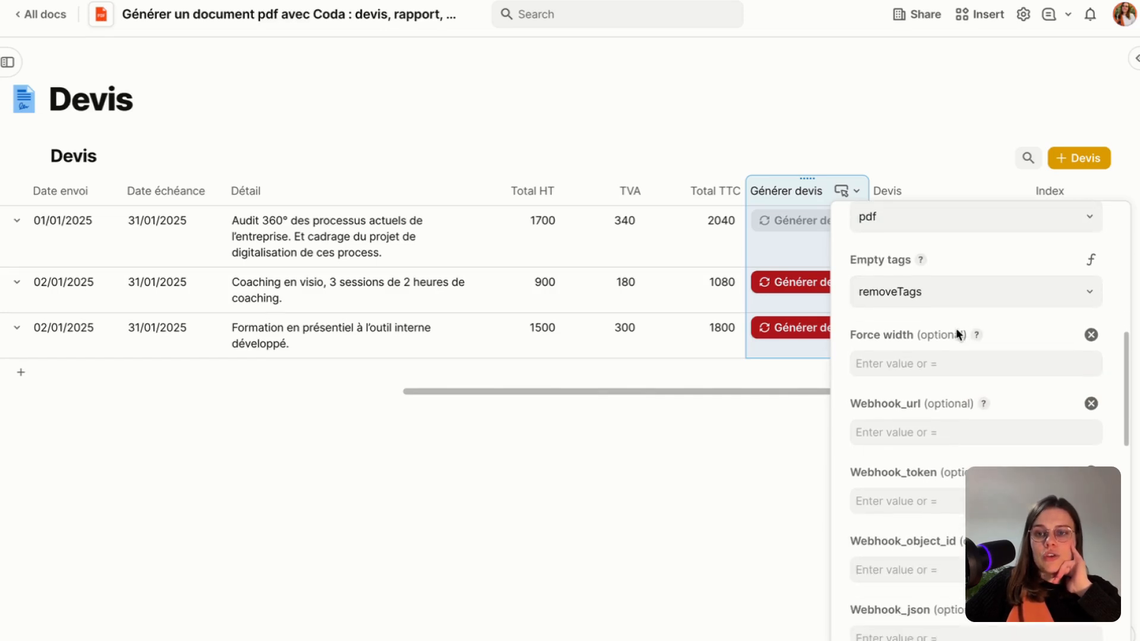
pyautogui.scroll(-3, 958, 337)
pyautogui.scroll(-4, 963, 338)
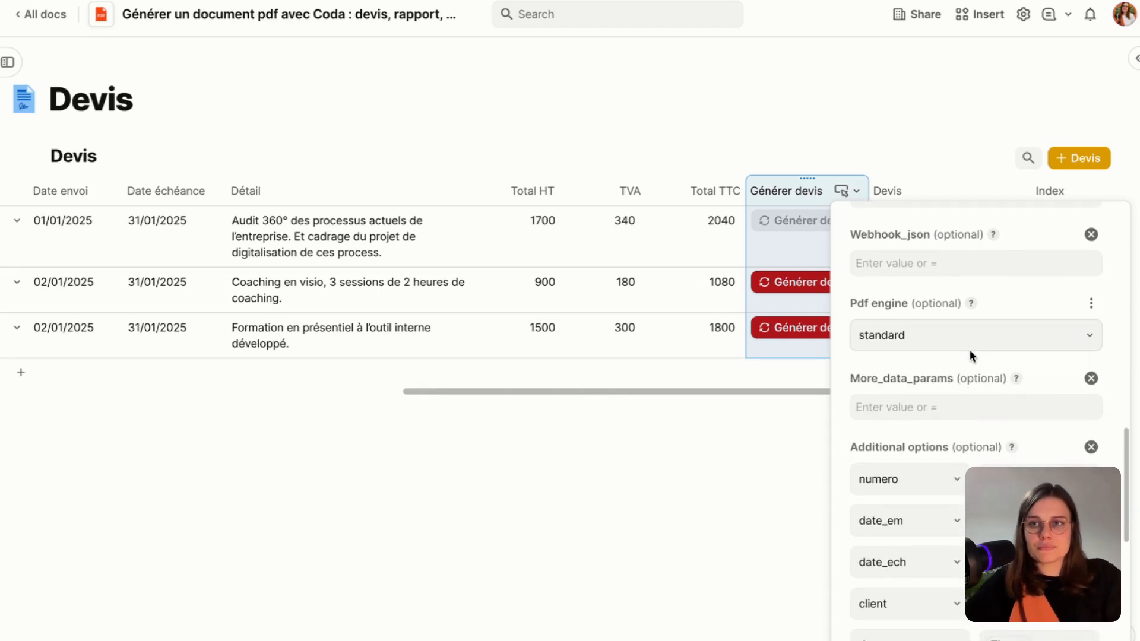
pyautogui.scroll(-3, 967, 338)
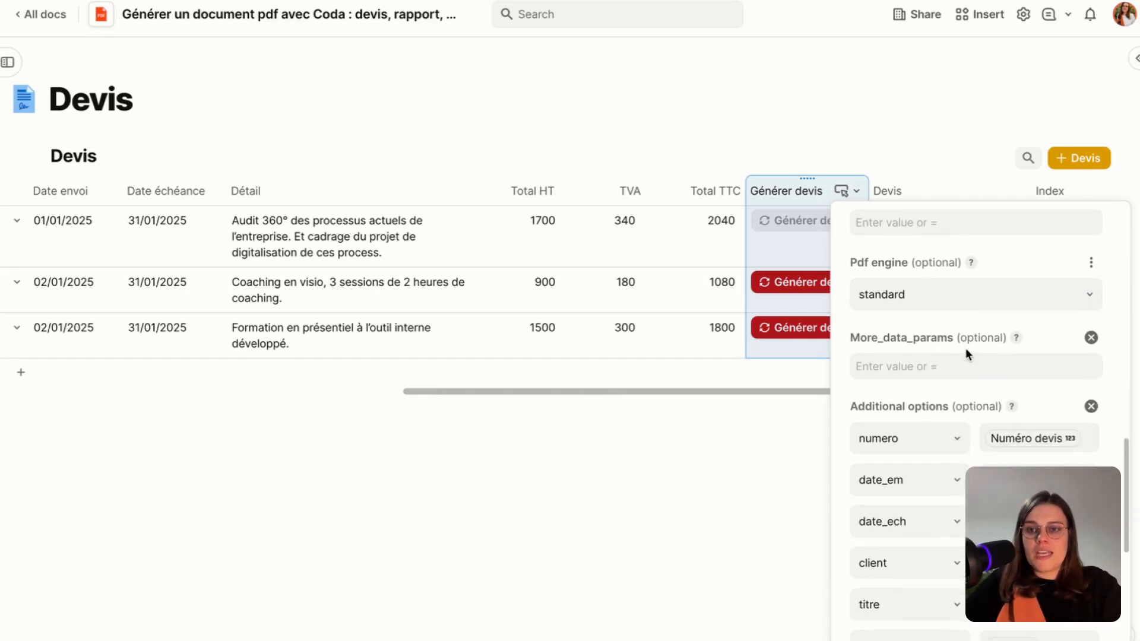
pyautogui.scroll(-2, 946, 356)
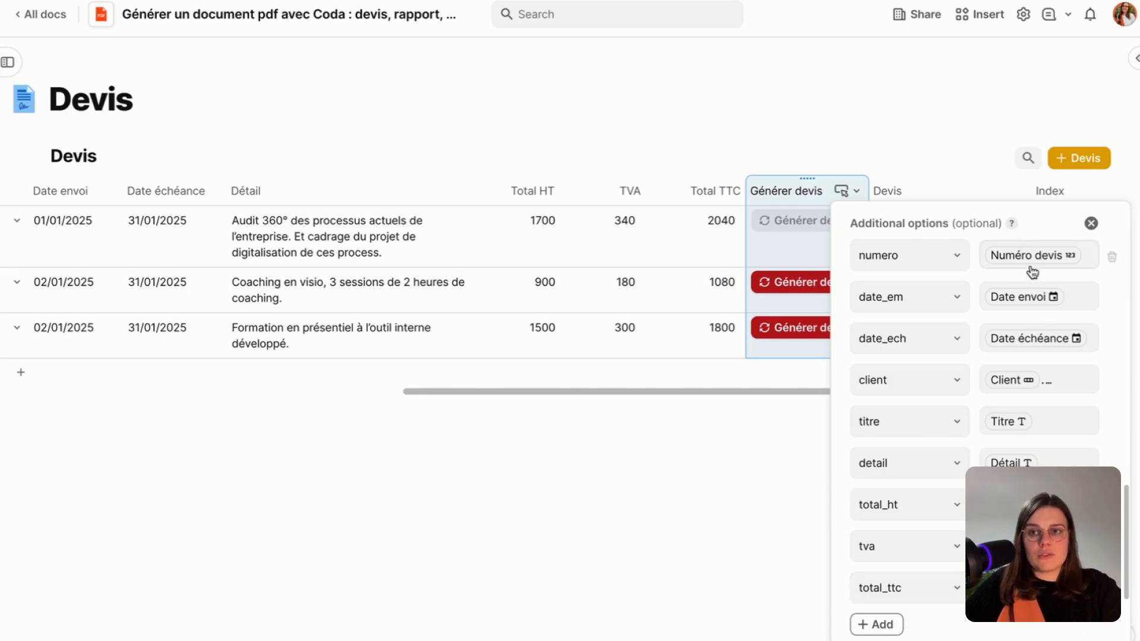
pyautogui.click(1077, 255)
pyautogui.click(997, 233)
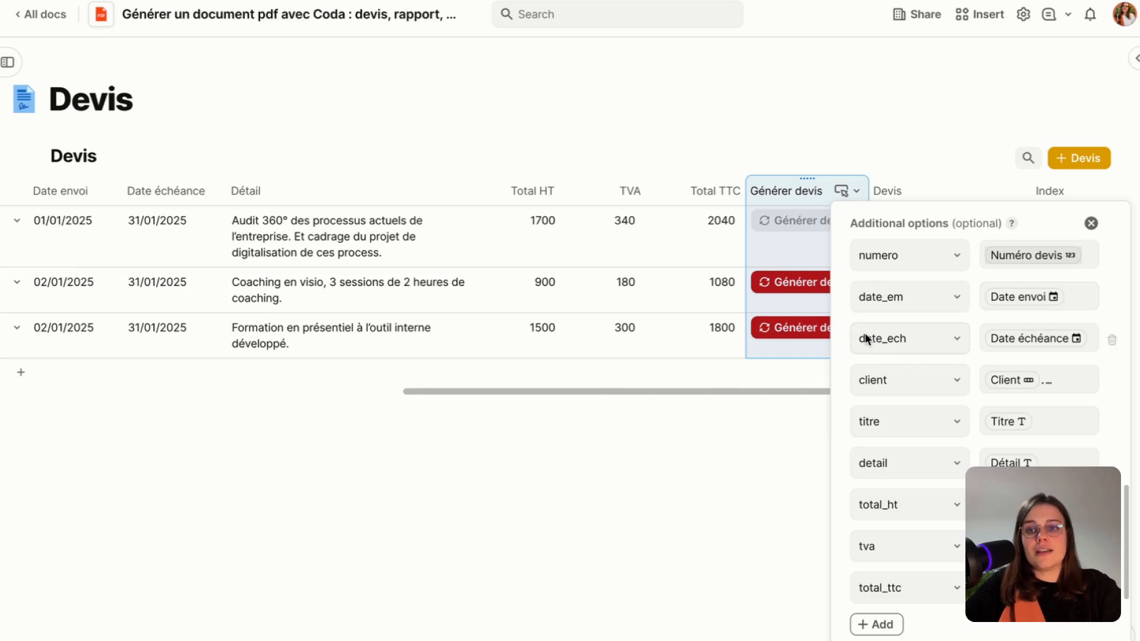
pyautogui.click(1053, 386)
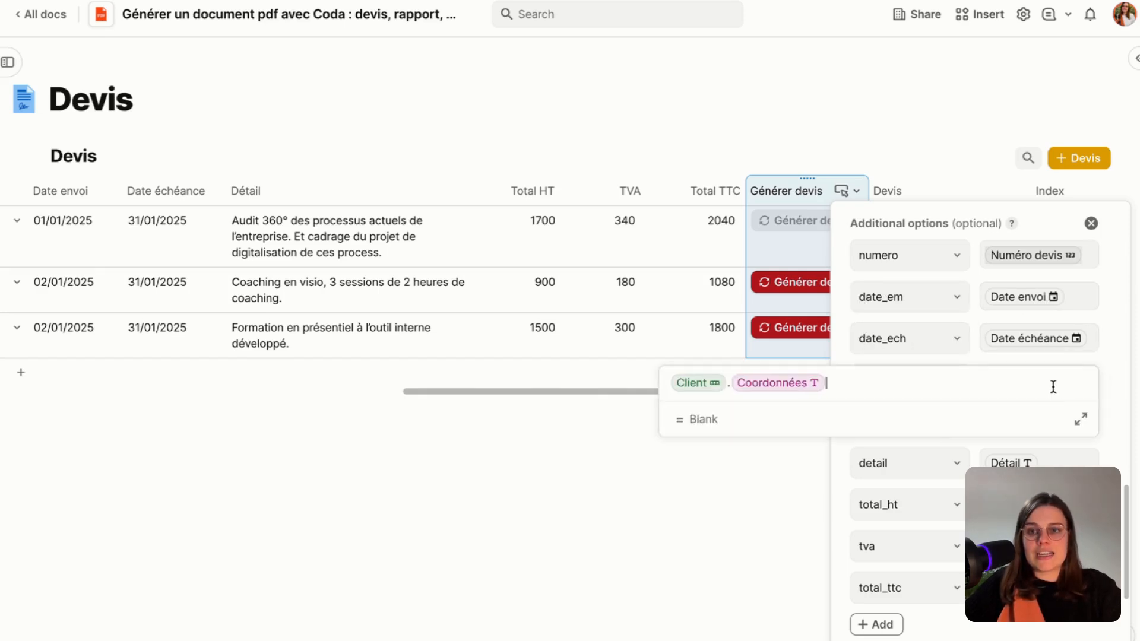
pyautogui.click(880, 358)
pyautogui.scroll(-2, 1021, 385)
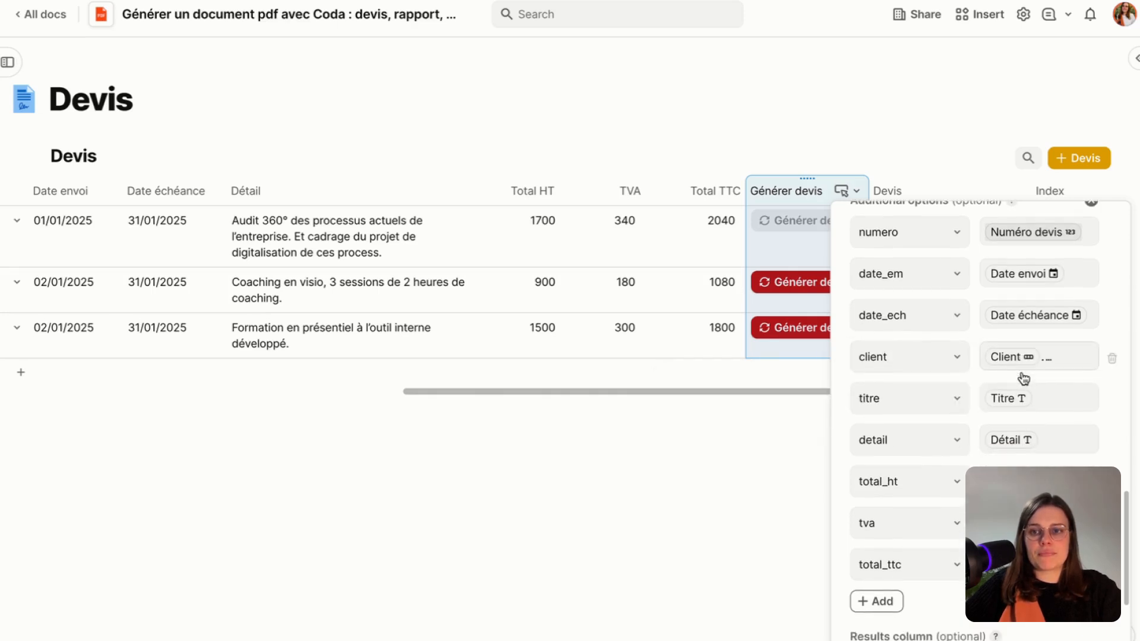
# View the columns offered as the button's results column and close the settings without changing it.
pyautogui.scroll(-4, 1036, 423)
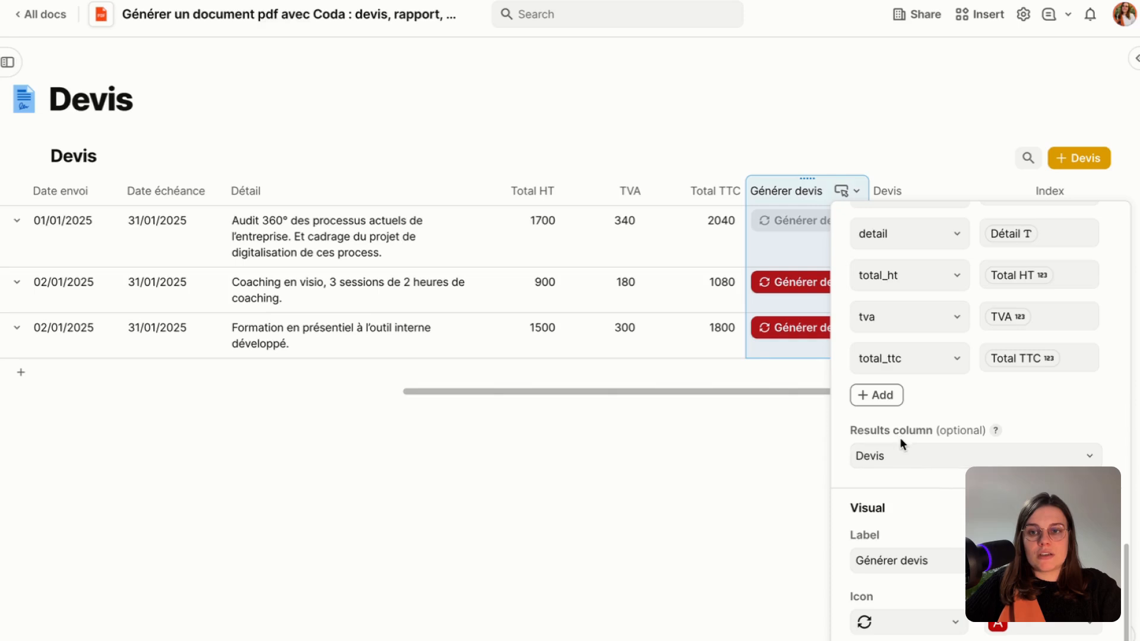
pyautogui.click(907, 456)
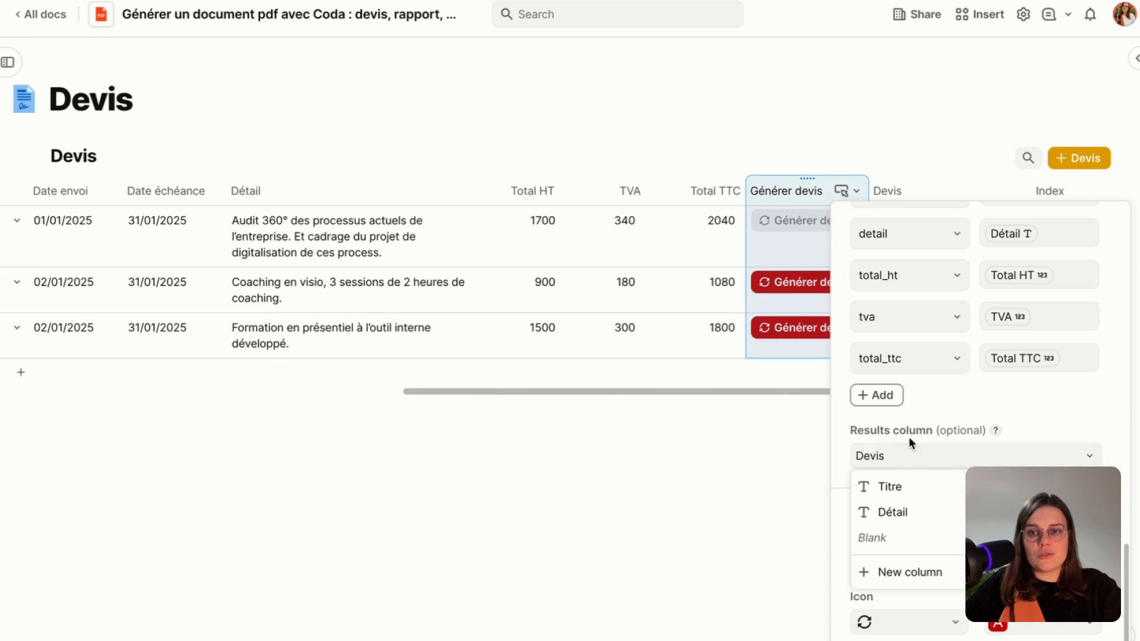
pyautogui.click(760, 491)
# Change the Devis column's type to Text.
pyautogui.click(976, 192)
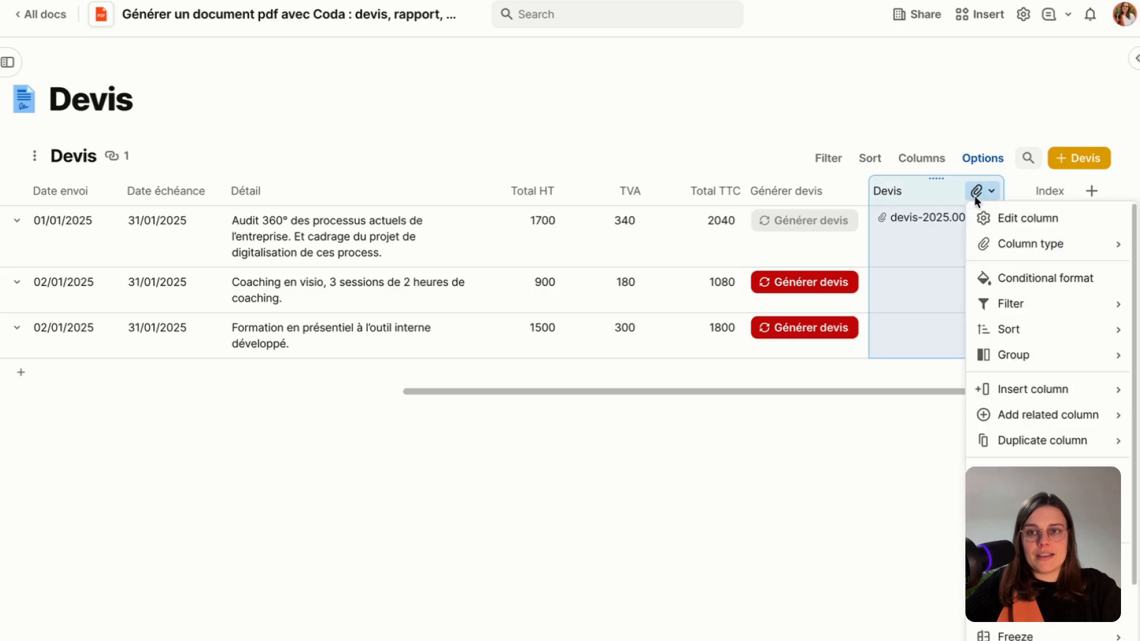
pyautogui.click(1023, 216)
pyautogui.click(753, 234)
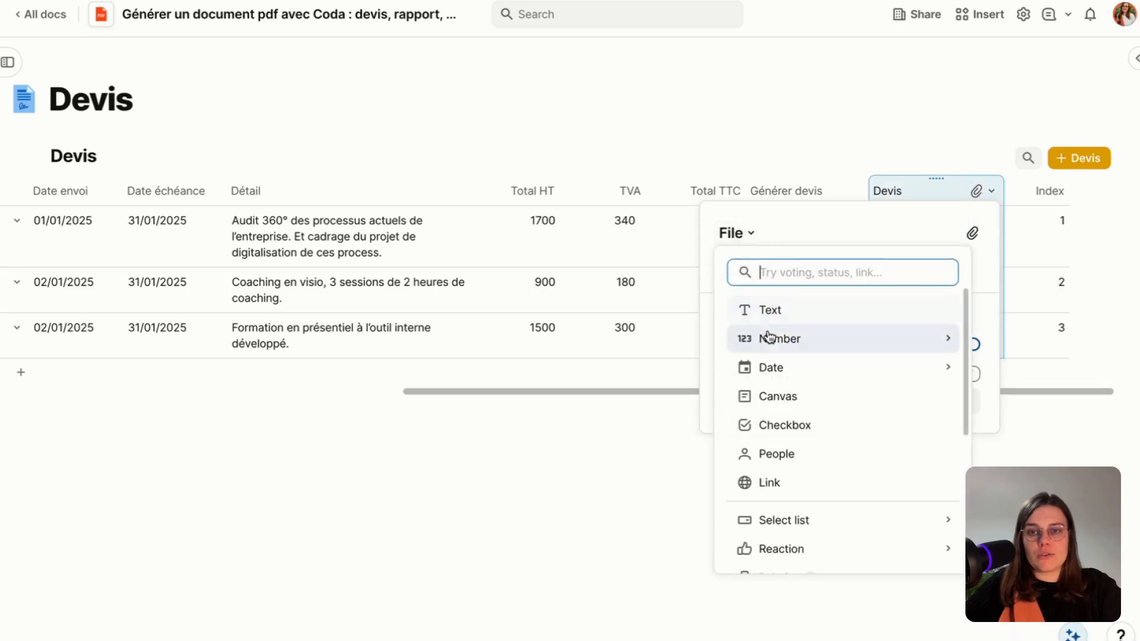
pyautogui.click(778, 310)
pyautogui.click(643, 307)
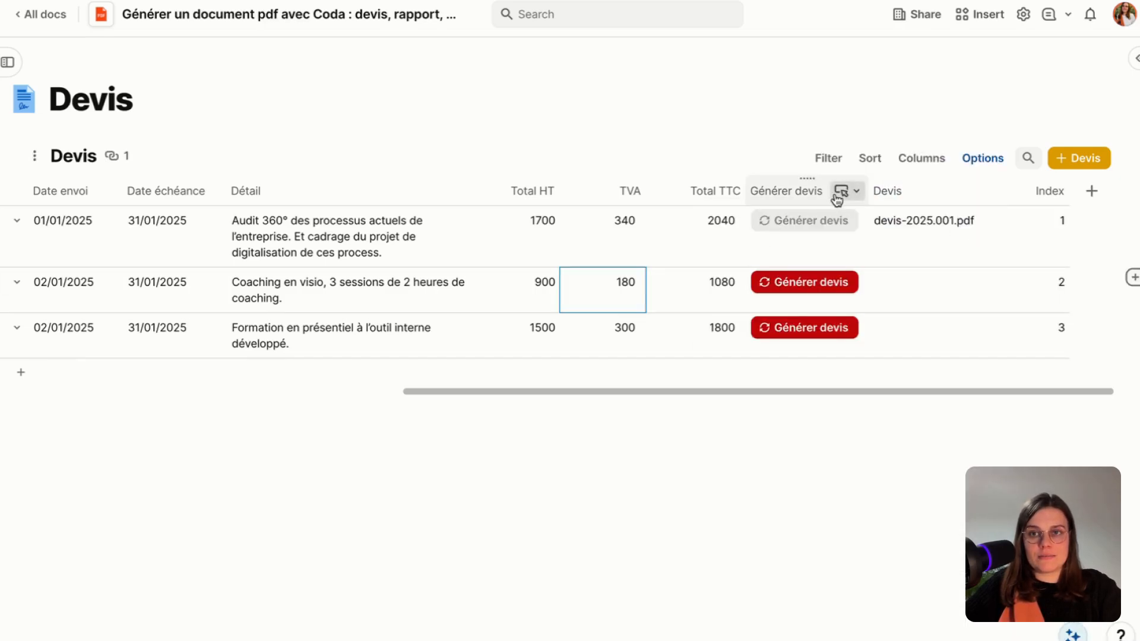
# Reopen the Générer devis button's settings and select Devis as the results column.
pyautogui.click(841, 190)
pyautogui.click(882, 219)
pyautogui.scroll(-15, 914, 408)
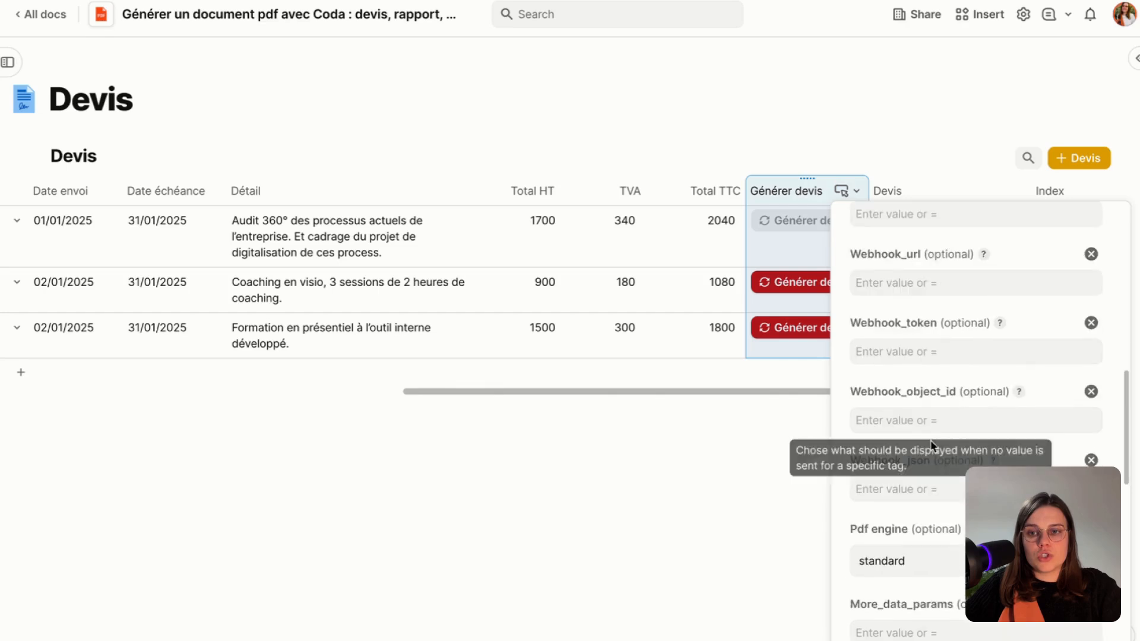
pyautogui.scroll(3, 928, 443)
pyautogui.scroll(-6, 933, 421)
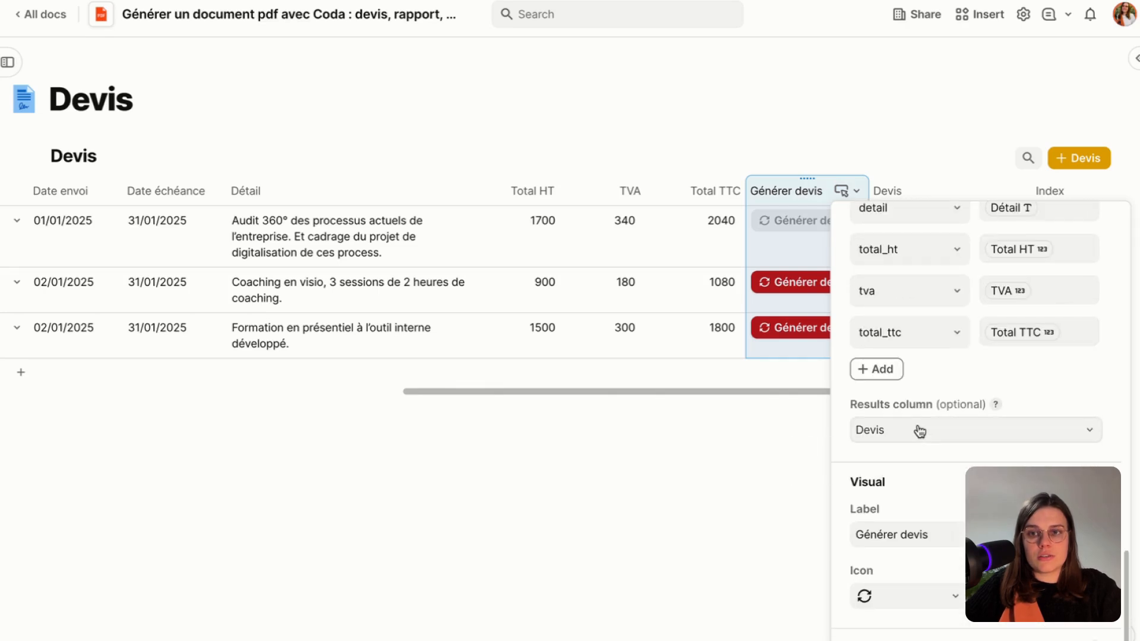
pyautogui.click(919, 430)
pyautogui.click(913, 513)
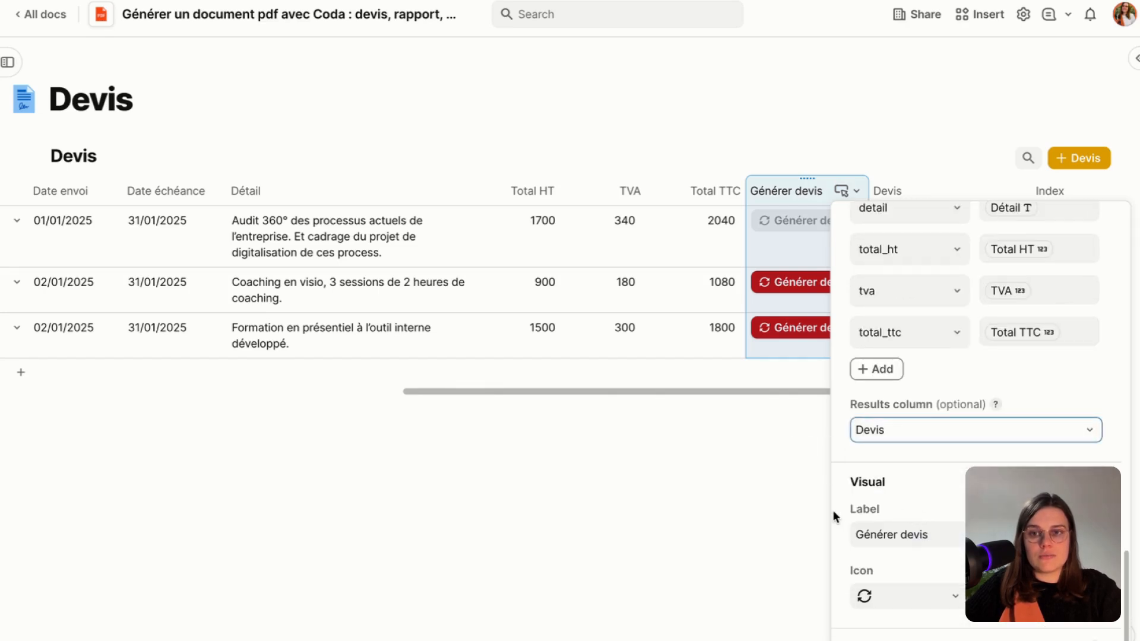
pyautogui.click(797, 503)
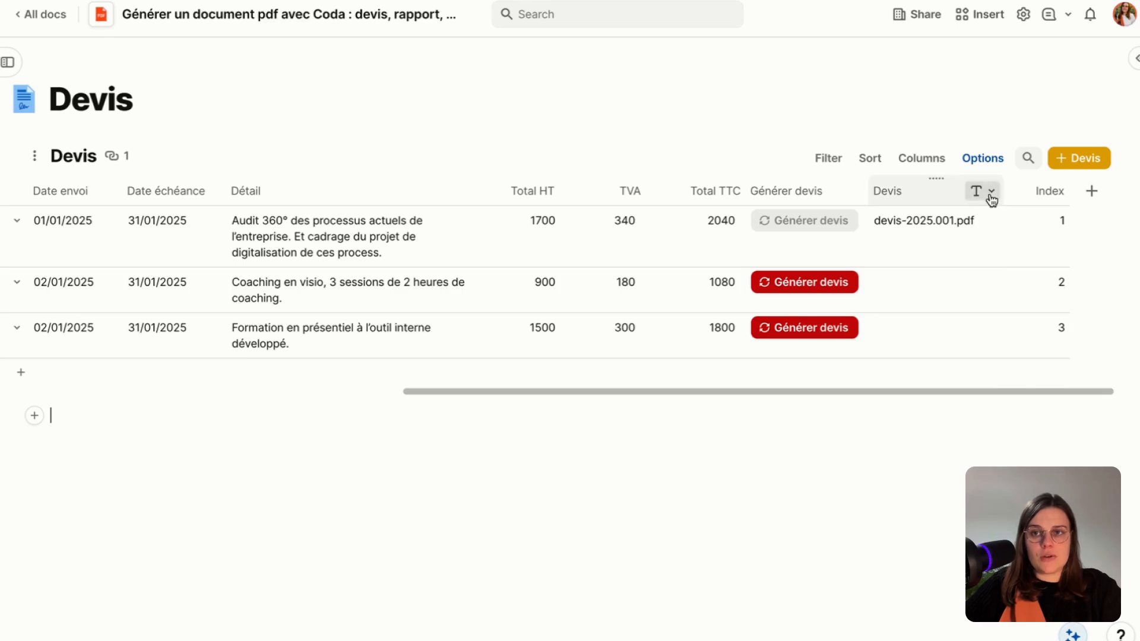
# Change the Devis column's type to File.
pyautogui.click(989, 191)
pyautogui.click(996, 216)
pyautogui.click(740, 233)
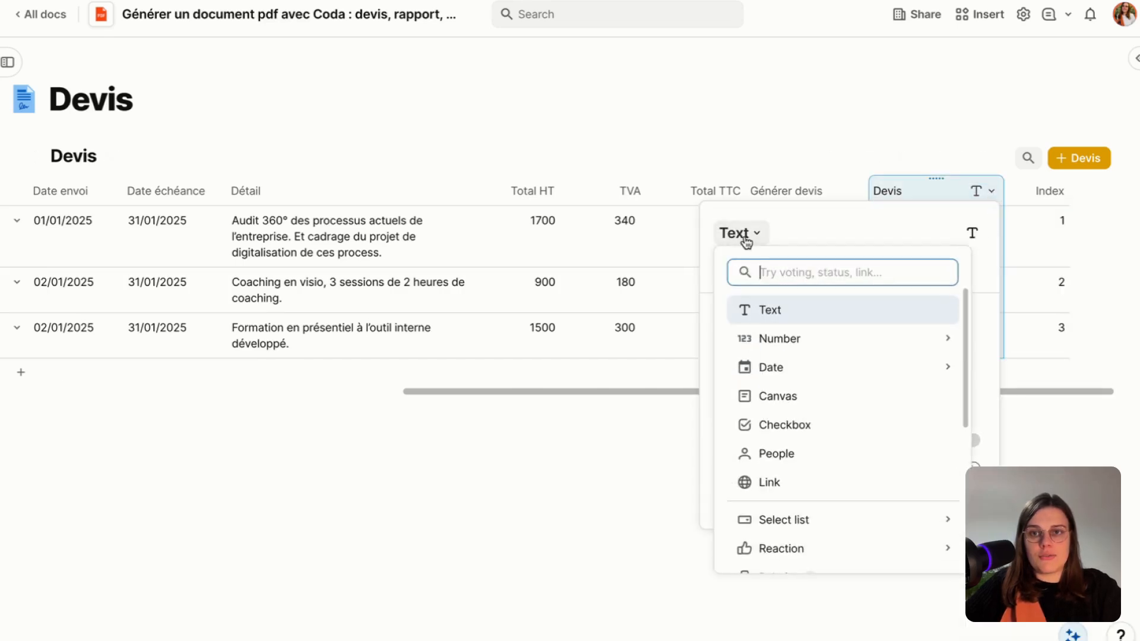
pyautogui.write('fil')
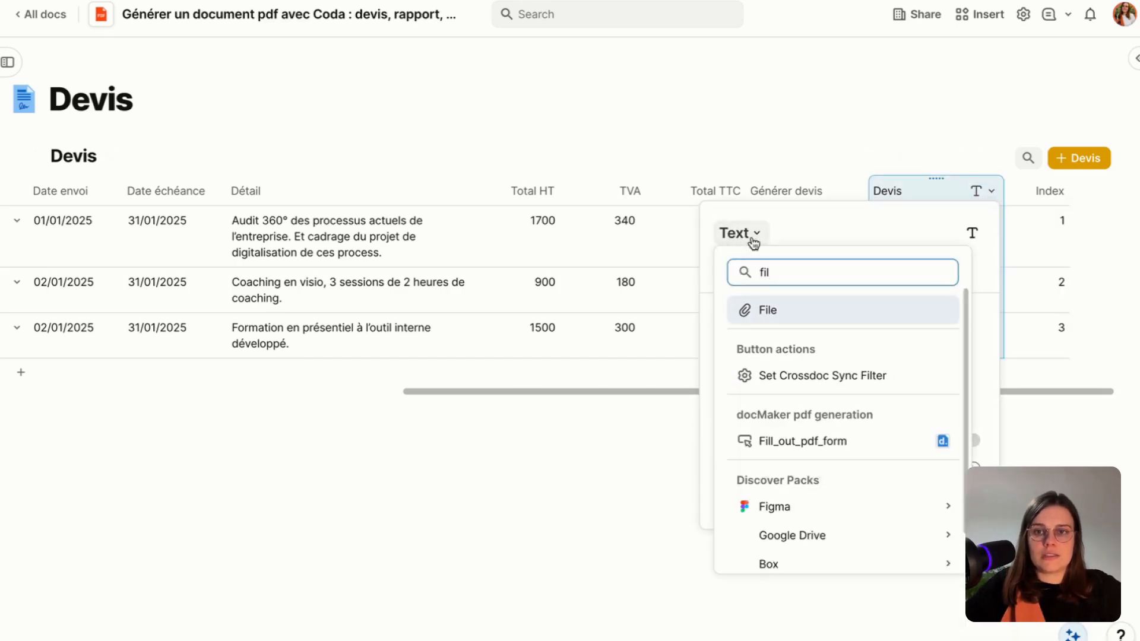
pyautogui.click(767, 310)
pyautogui.click(636, 325)
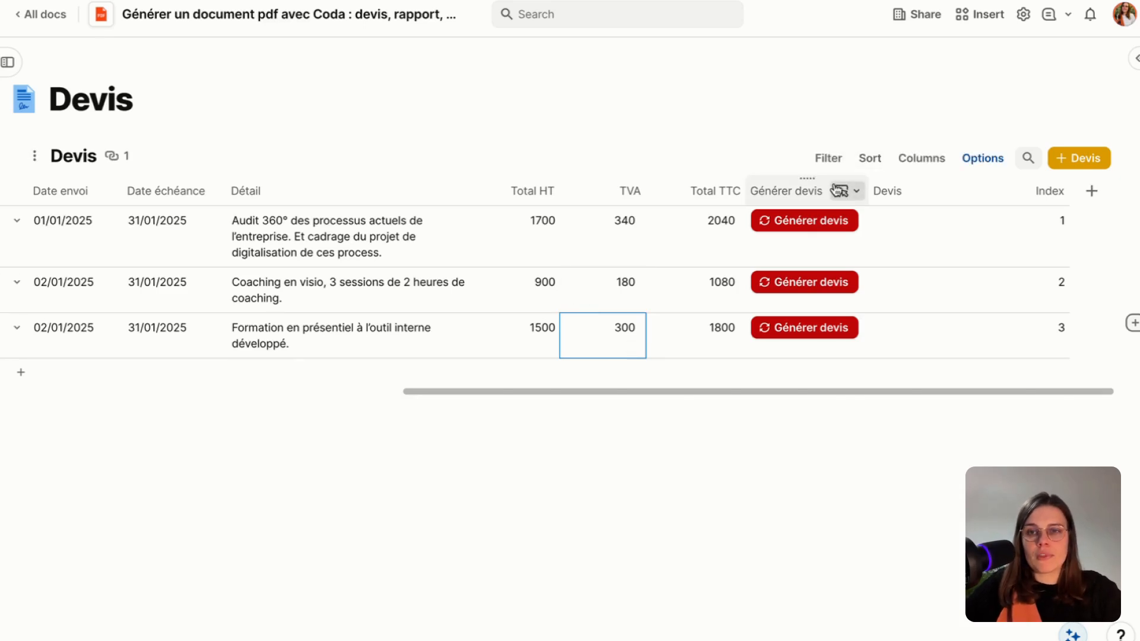
# Recheck the tag mappings in the Générer devis button's settings and generate the quote for the first row.
pyautogui.click(855, 191)
pyautogui.click(865, 218)
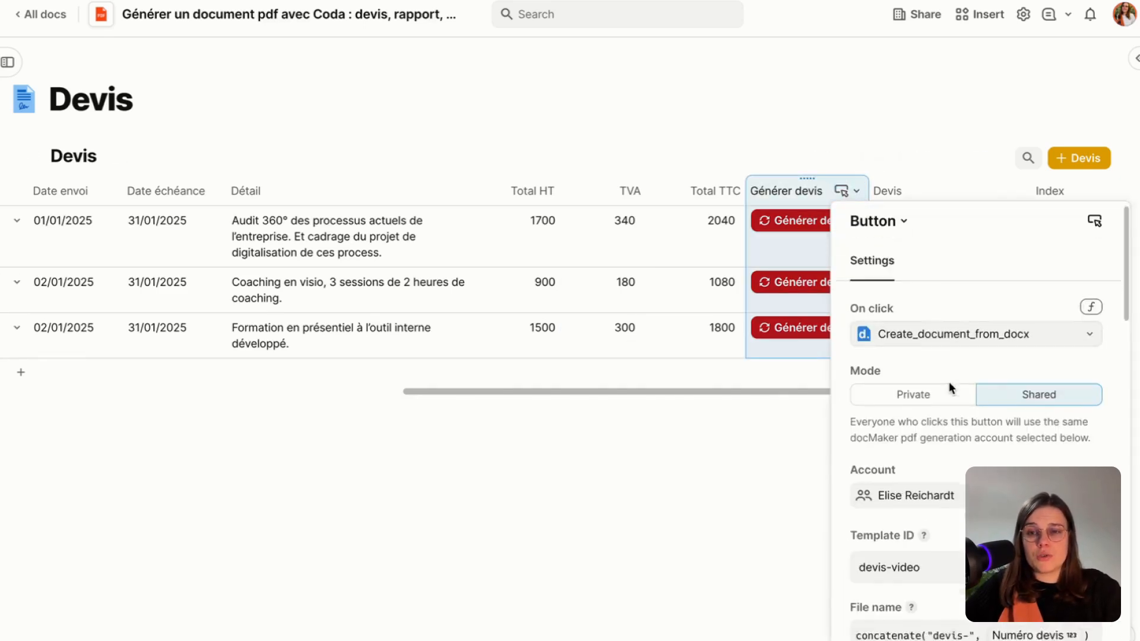
pyautogui.scroll(-5, 980, 393)
pyautogui.scroll(-10, 978, 387)
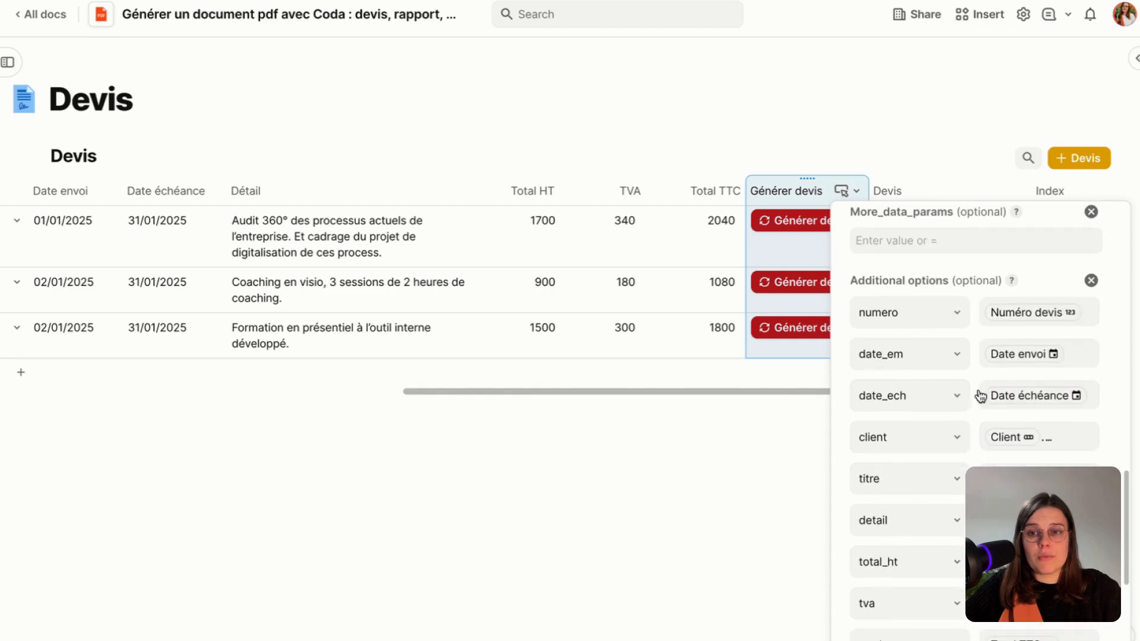
pyautogui.scroll(-2, 1015, 417)
pyautogui.click(781, 474)
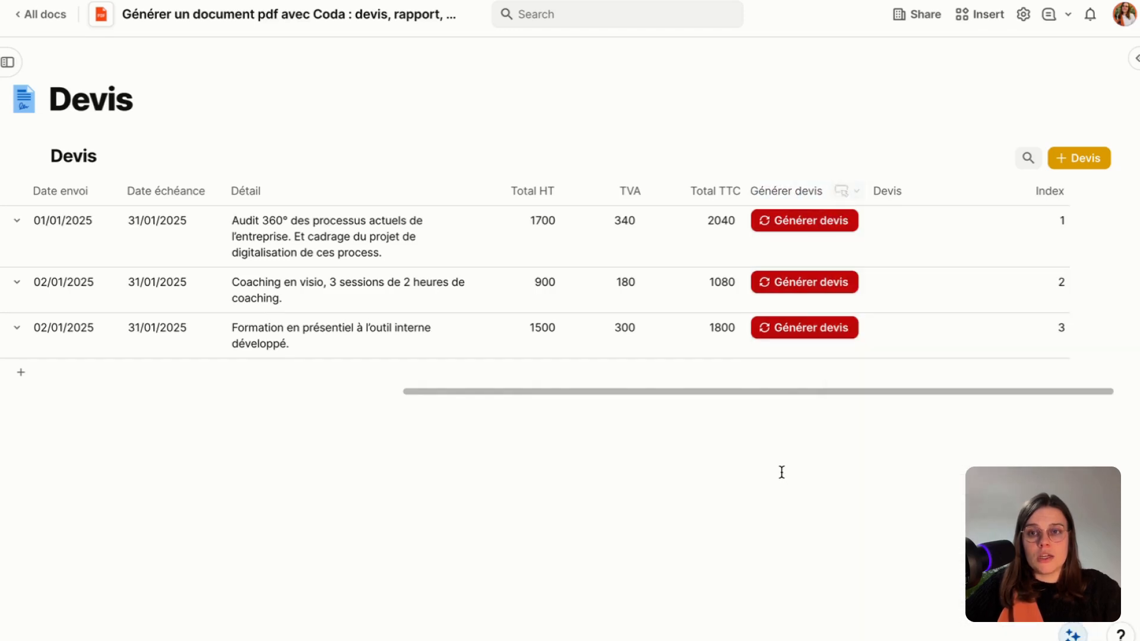
pyautogui.click(836, 229)
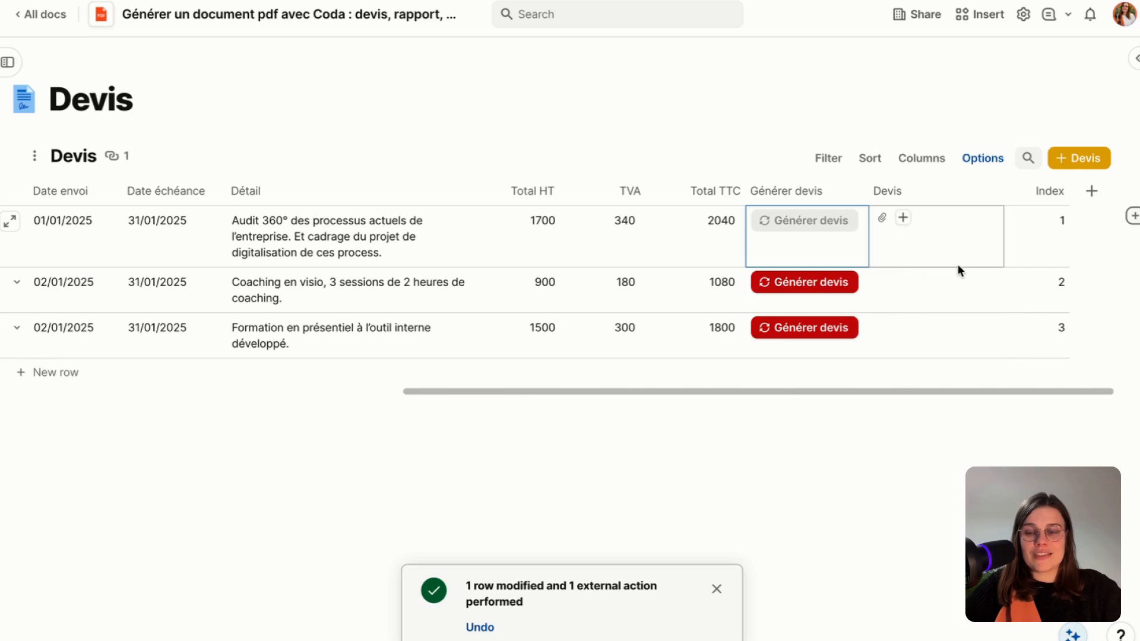
# Open the generated quote PDF in the first row's Devis column and review its dates, client details, service line and totals.
pyautogui.click(881, 219)
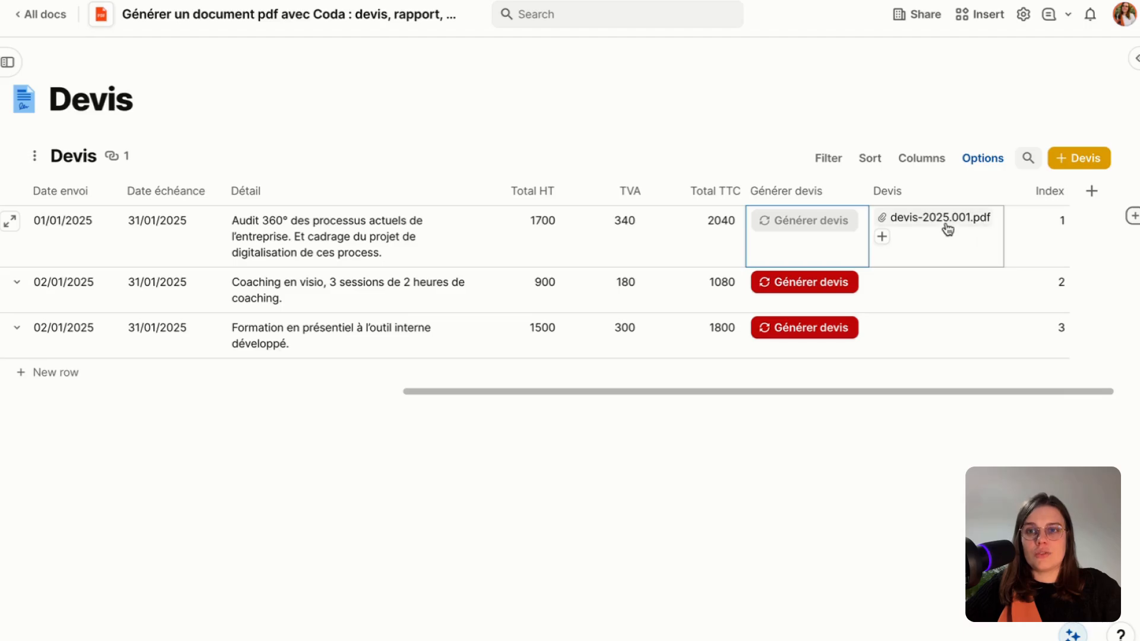
pyautogui.click(947, 225)
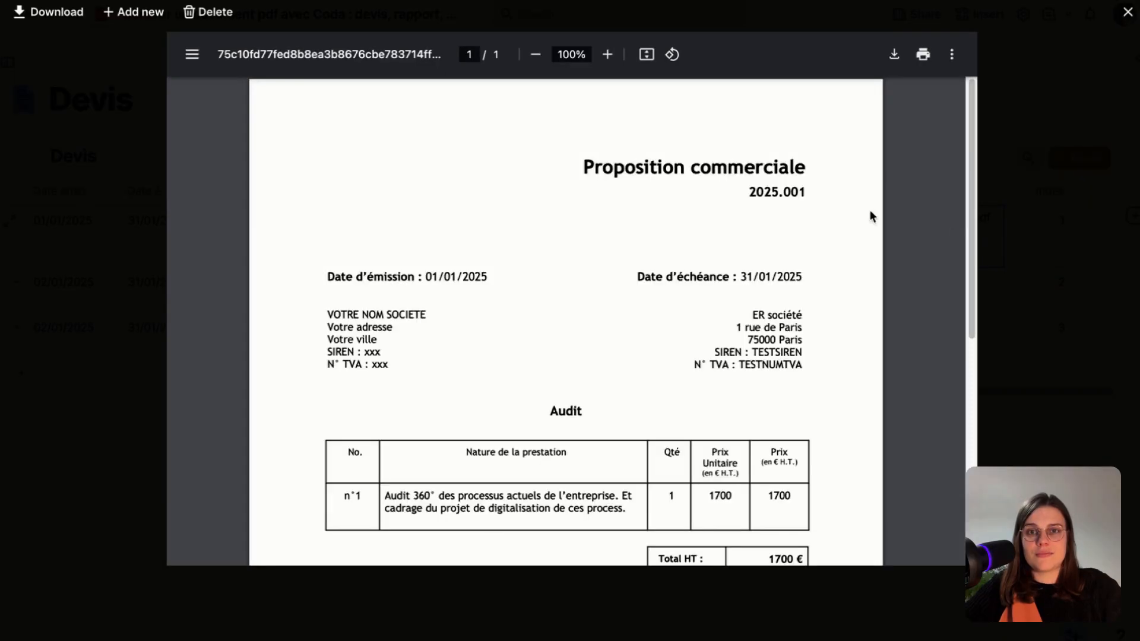
pyautogui.scroll(-5, 755, 226)
pyautogui.scroll(4, 755, 229)
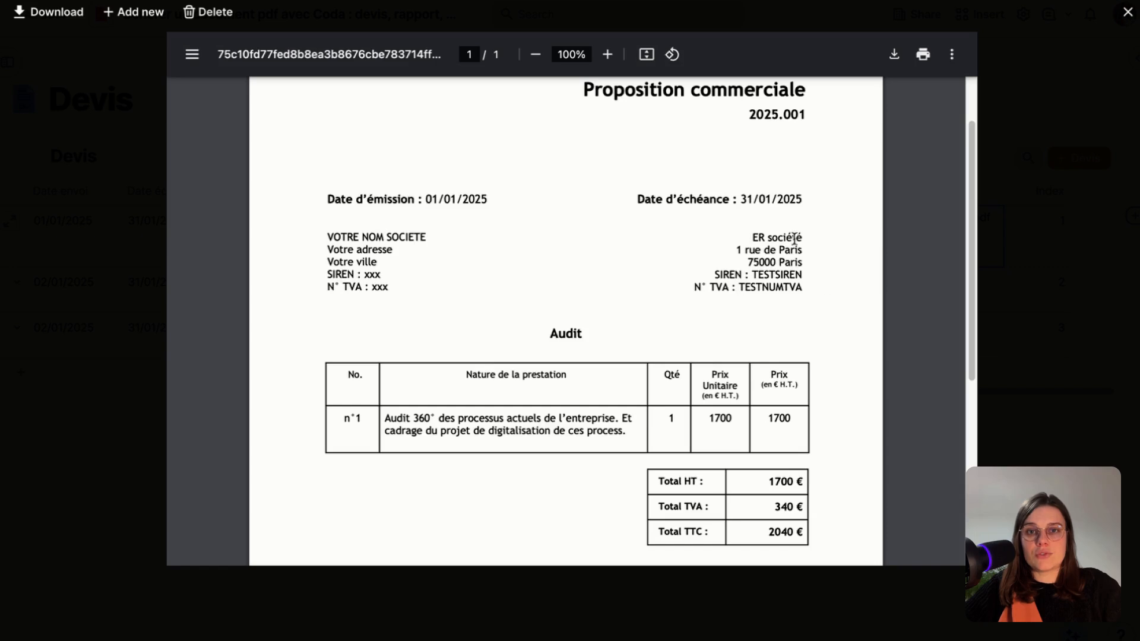
pyautogui.scroll(-2, 770, 276)
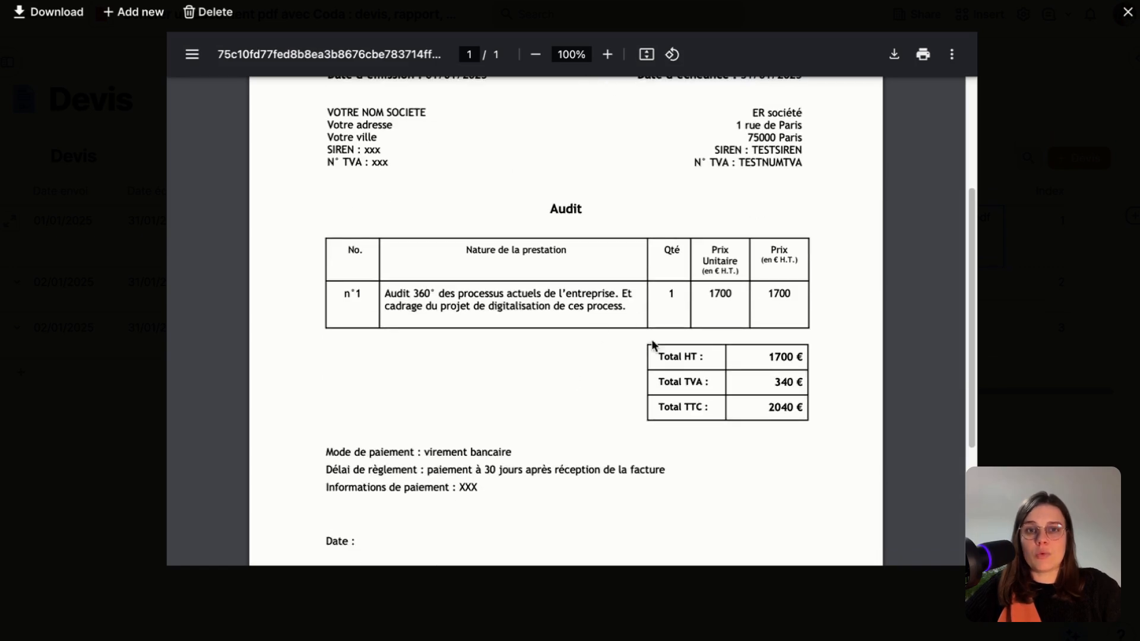
pyautogui.scroll(4, 564, 344)
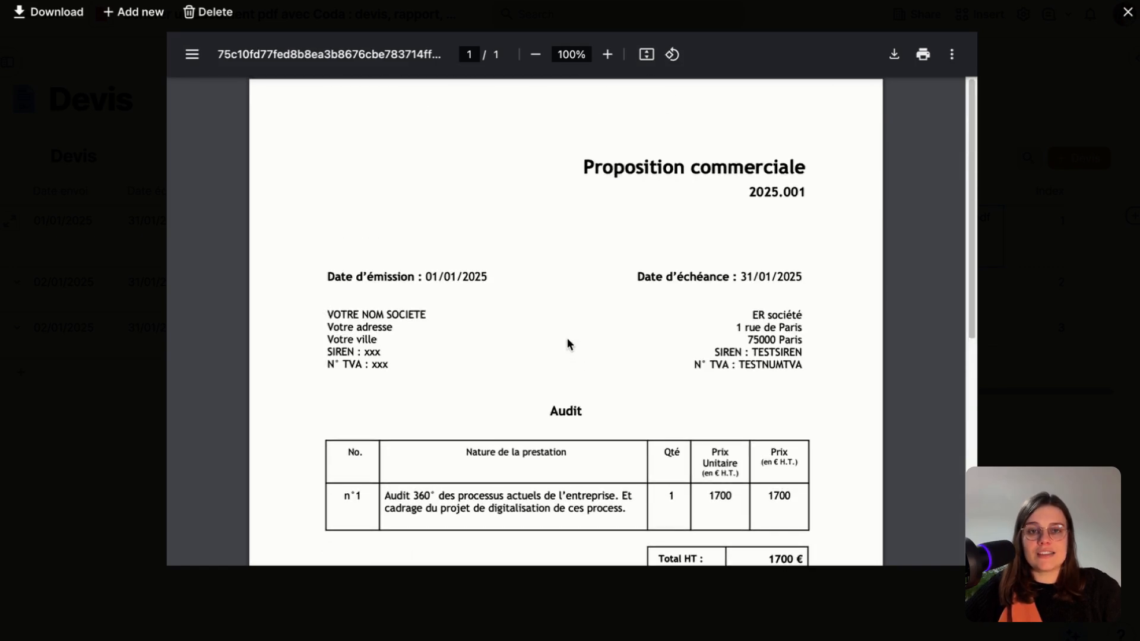
pyautogui.scroll(-1, 561, 333)
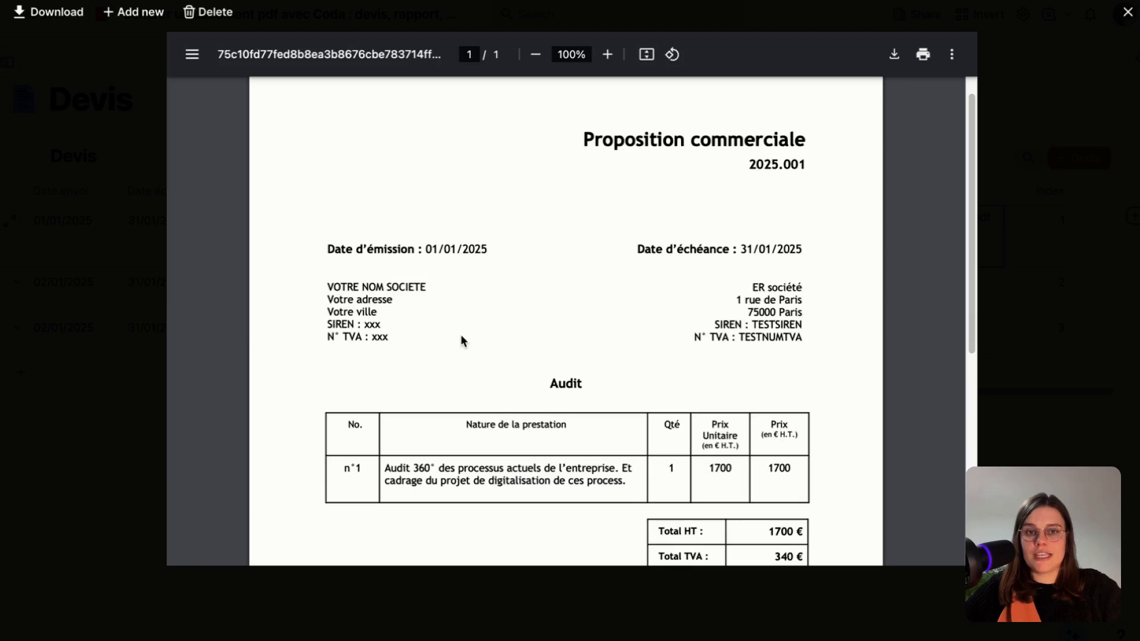